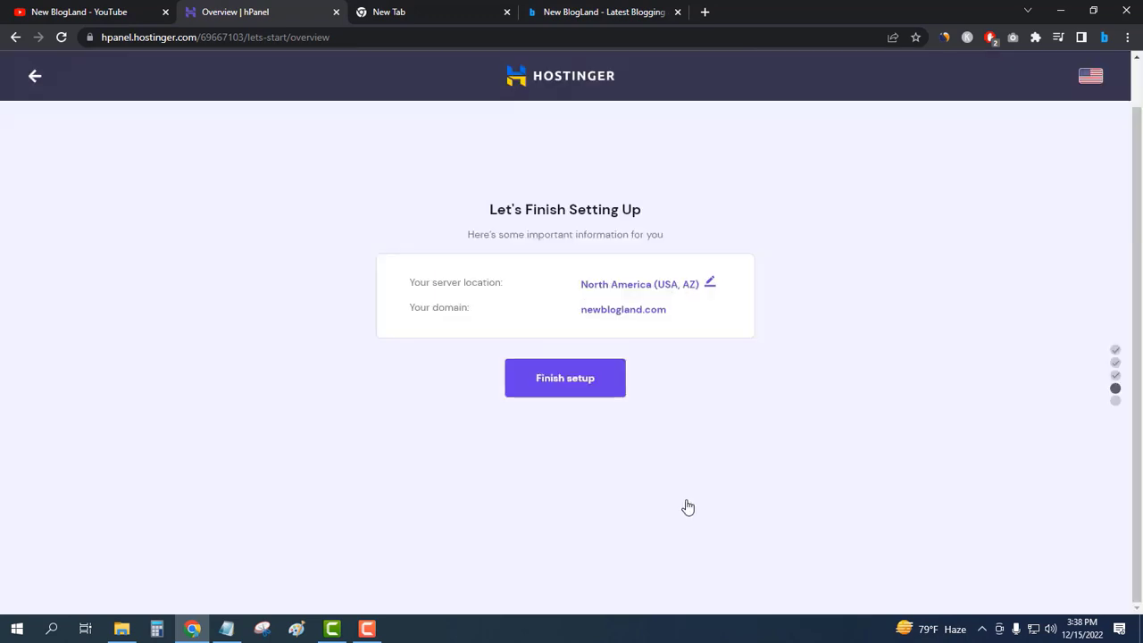
# Finish the hosting setup for newblogland.com and open the site's control panel
pyautogui.click(565, 389)
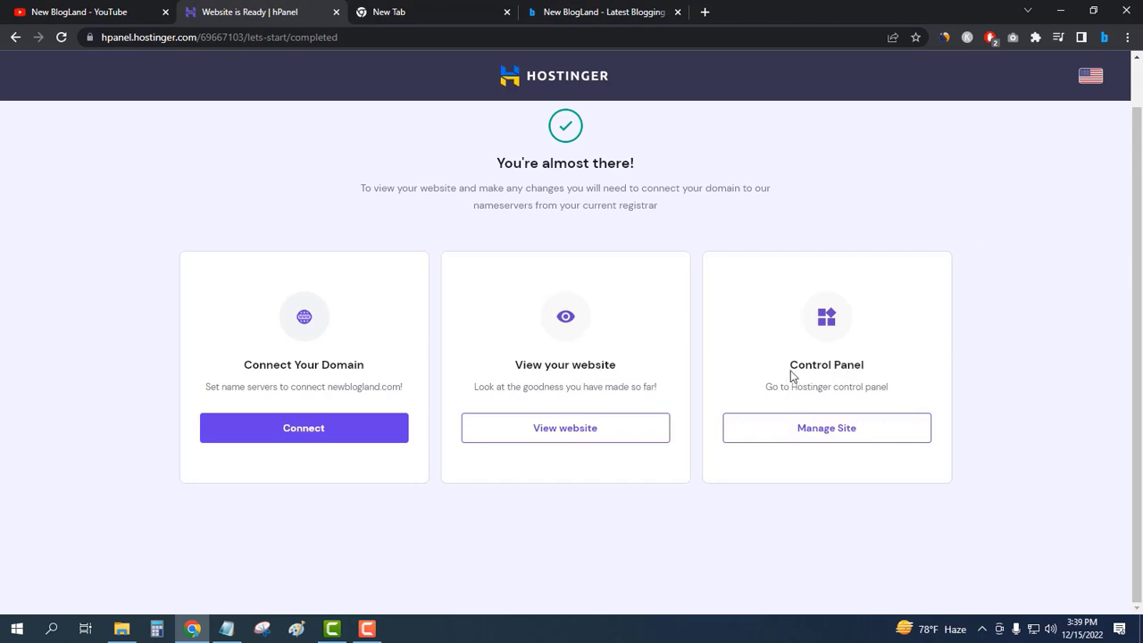
pyautogui.click(555, 428)
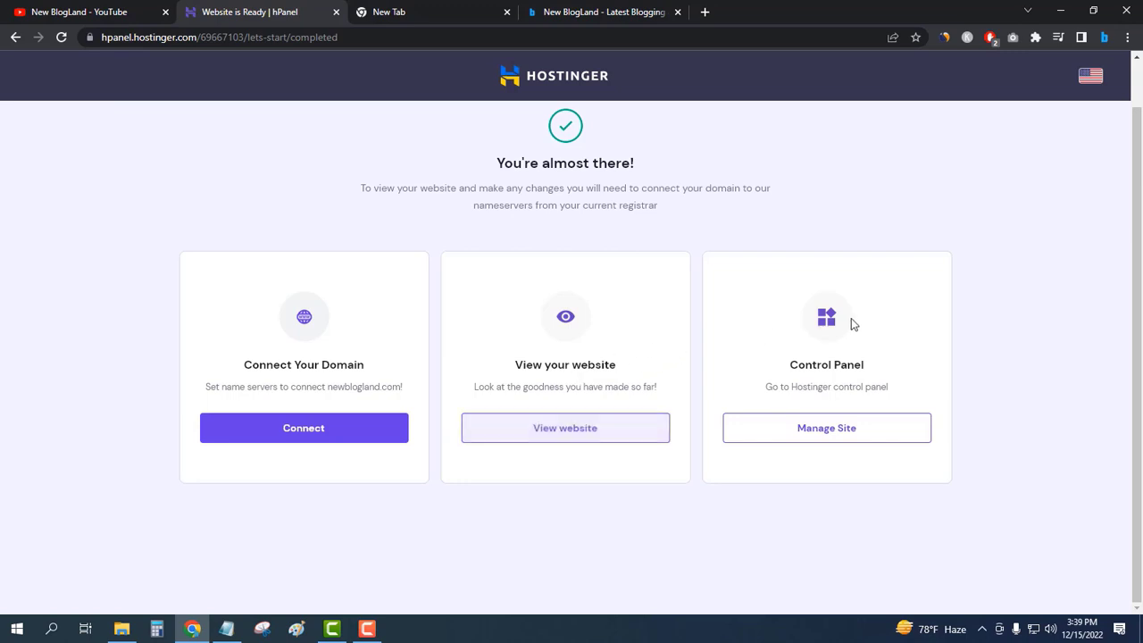
pyautogui.click(815, 428)
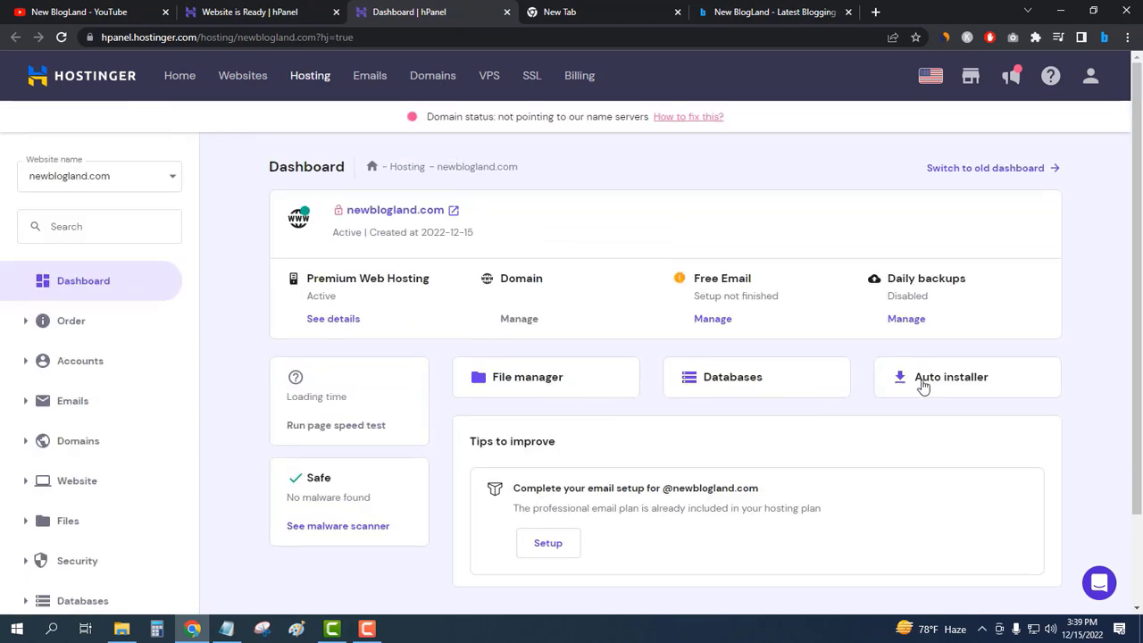
# Examine the hosting dashboard, the account options and the What's new on Hostinger announcements
pyautogui.scroll(-2, 1084, 240)
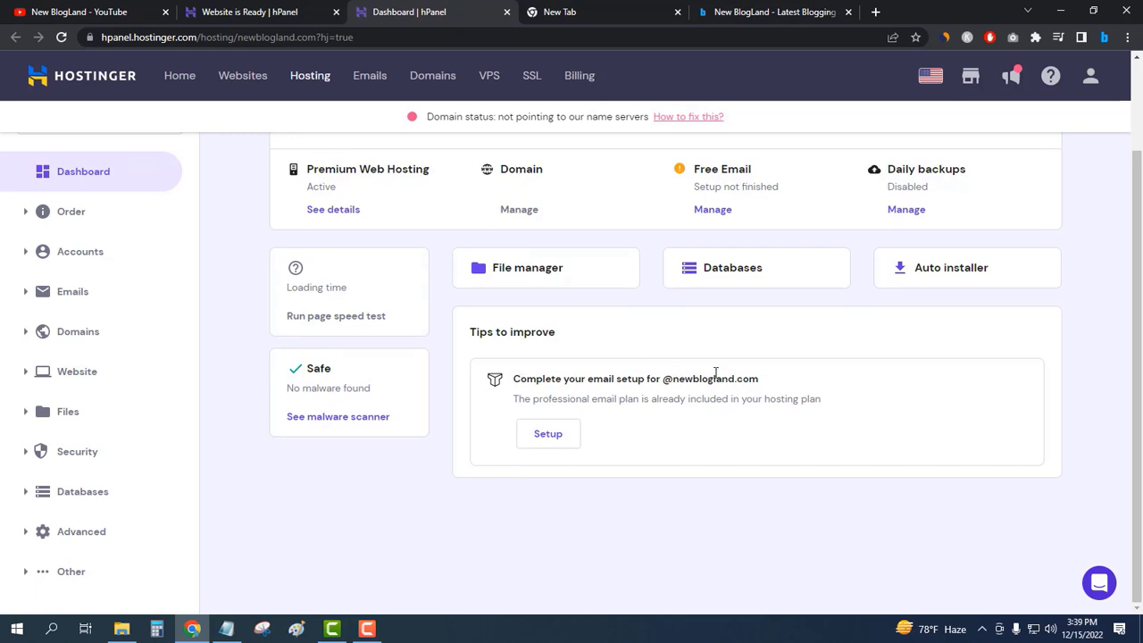
pyautogui.scroll(2, 1100, 208)
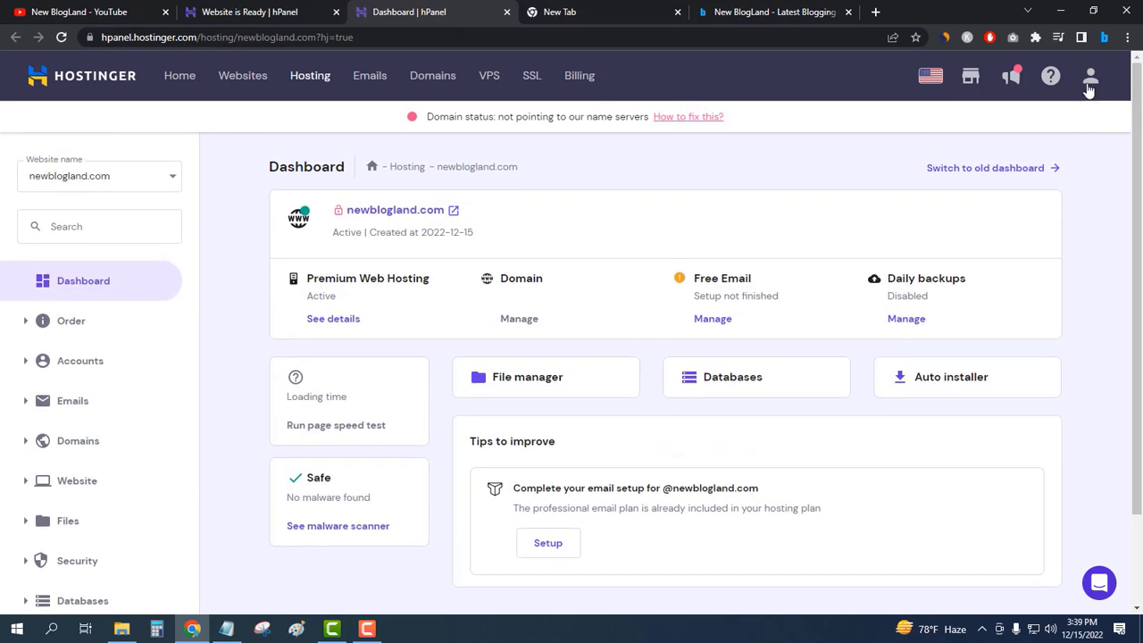
pyautogui.click(1091, 79)
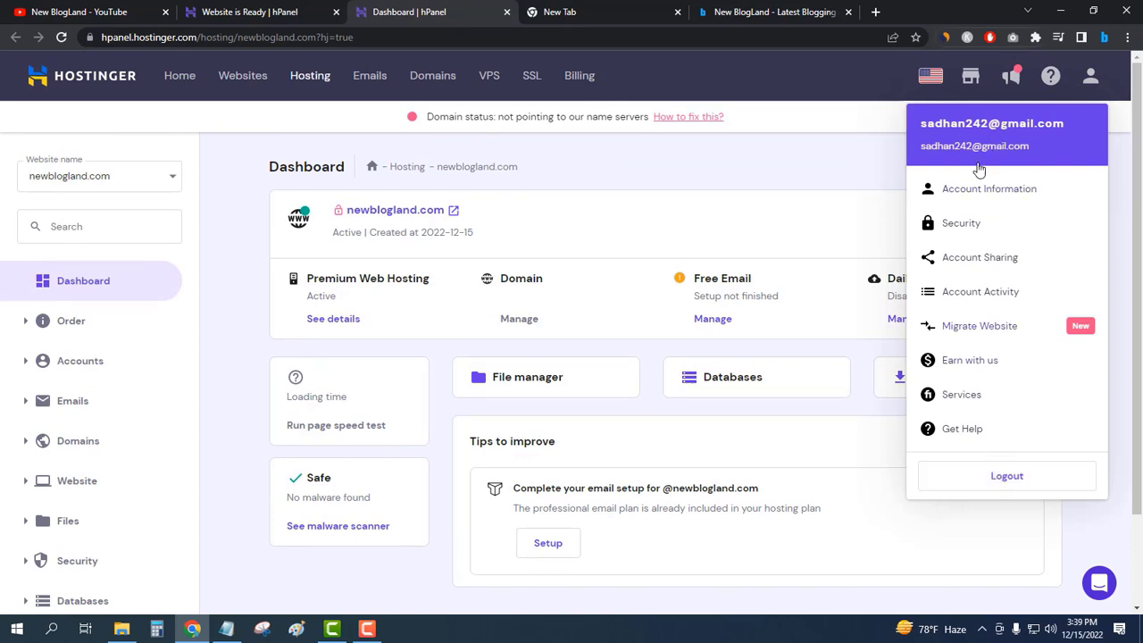
pyautogui.click(877, 132)
pyautogui.click(1012, 76)
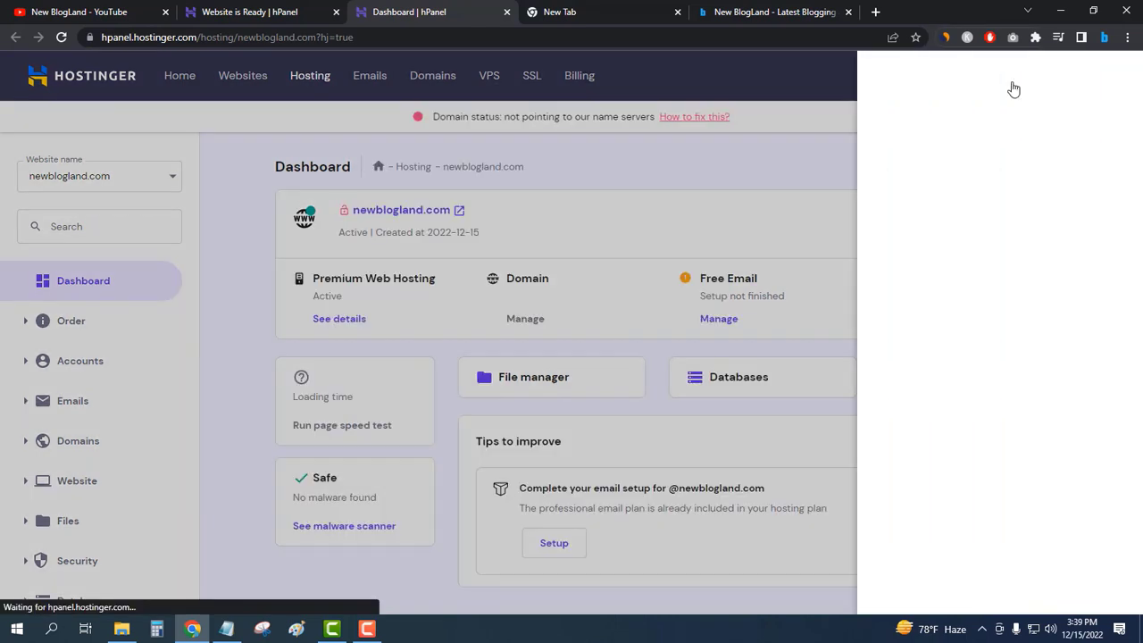
pyautogui.scroll(-5, 1010, 327)
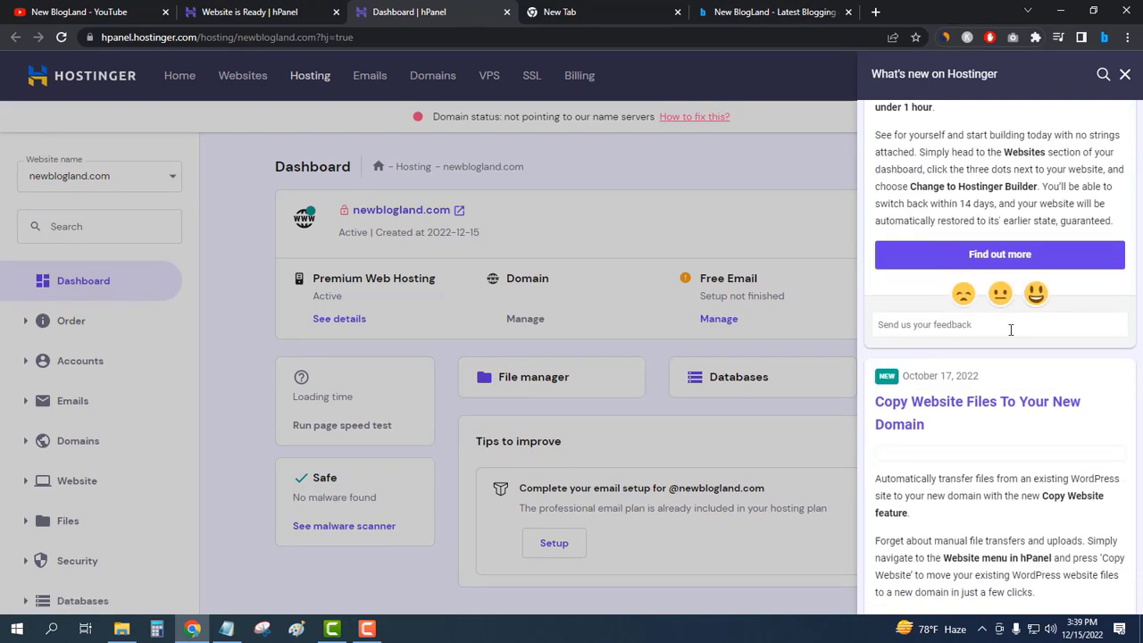
pyautogui.scroll(4, 983, 267)
pyautogui.click(704, 175)
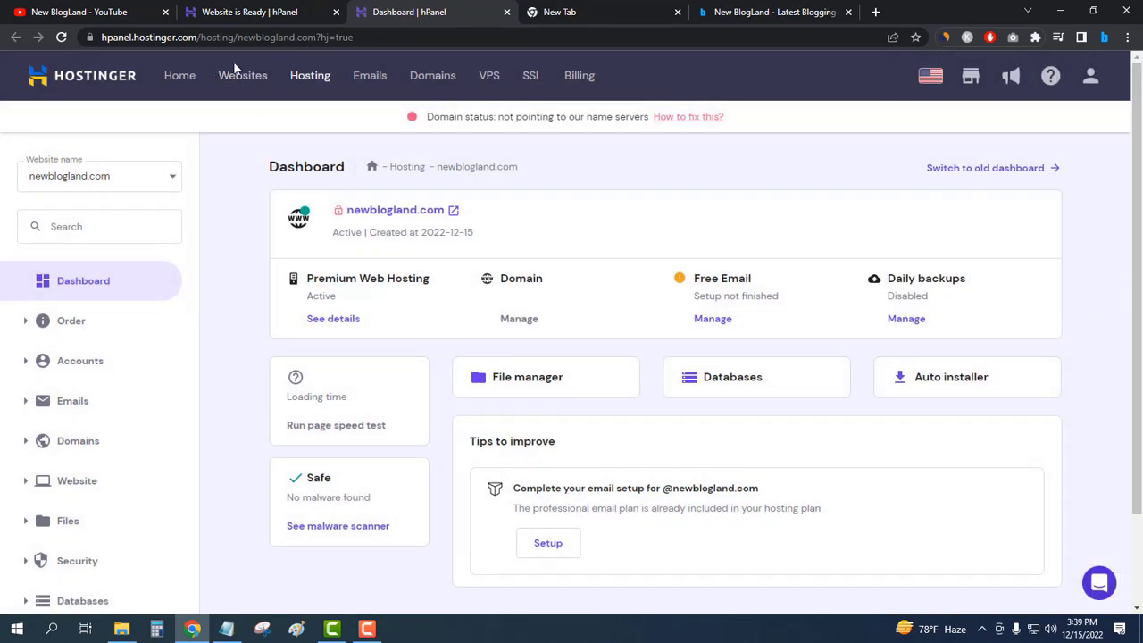
# Look over the website selector's options and the dashboard's navigation sections for newblogland.com
pyautogui.scroll(-1, 108, 286)
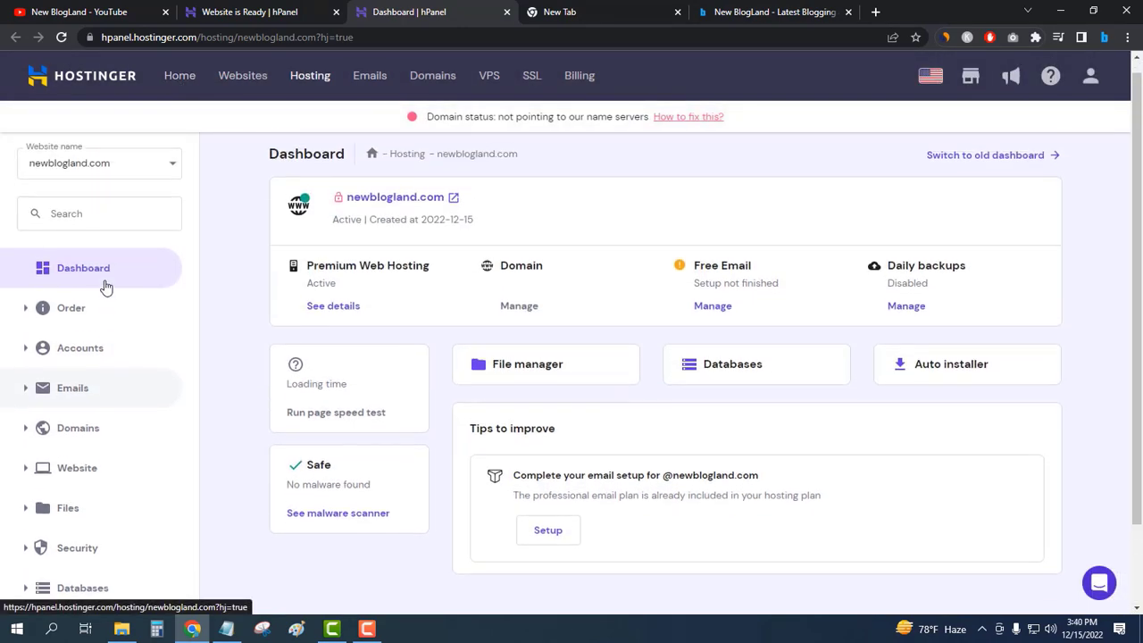
pyautogui.scroll(1, 112, 268)
pyautogui.click(129, 177)
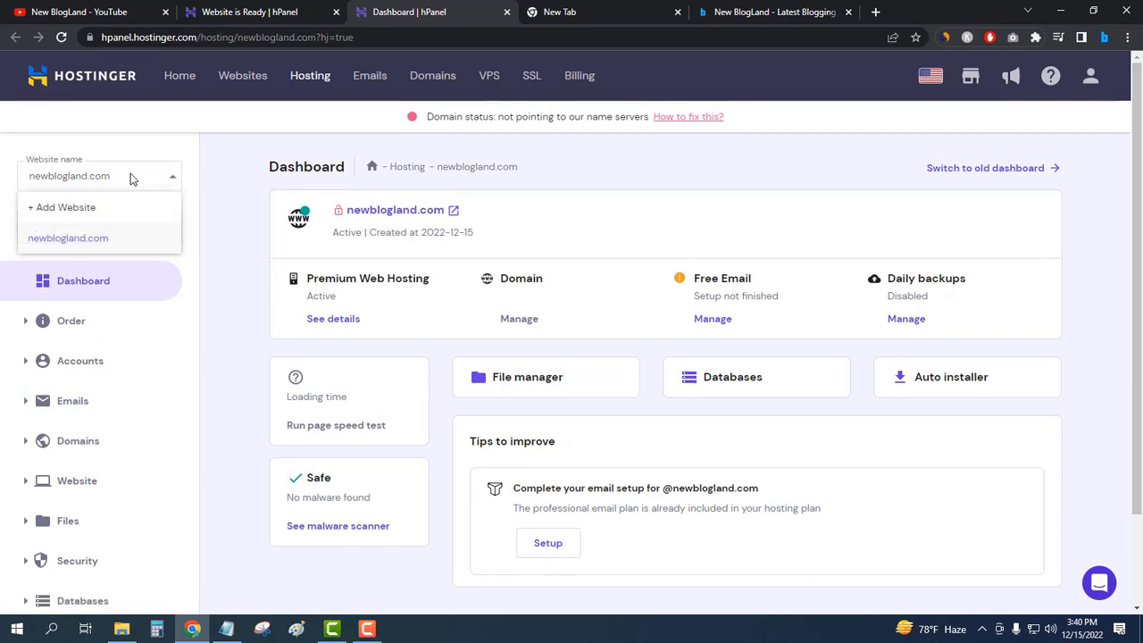
pyautogui.click(244, 220)
pyautogui.scroll(-2, 107, 307)
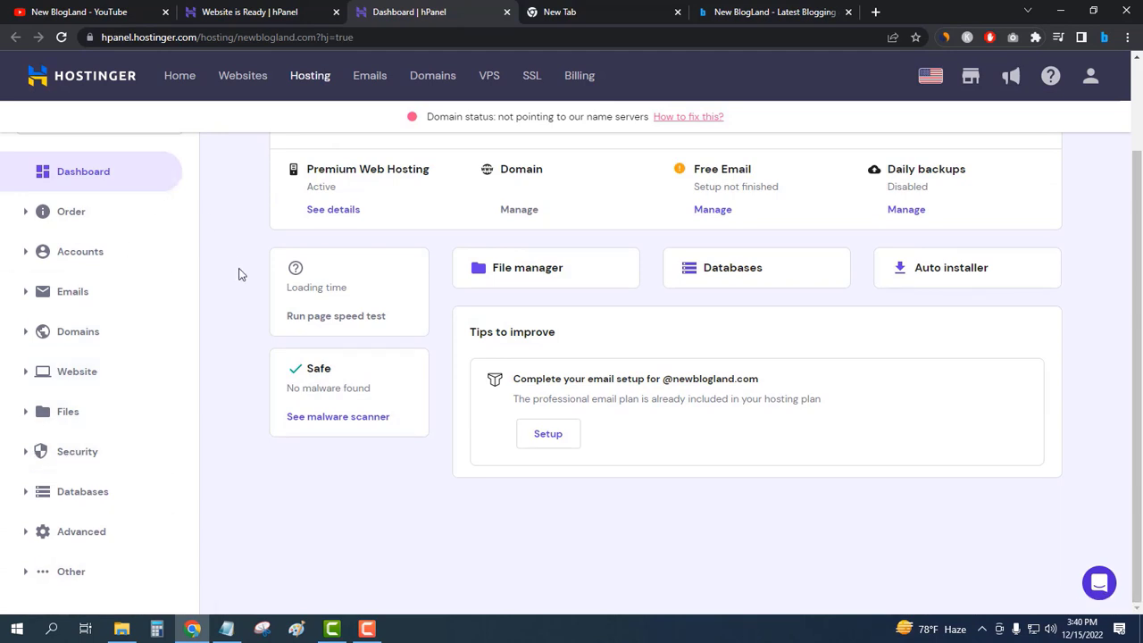
pyautogui.scroll(2, 238, 274)
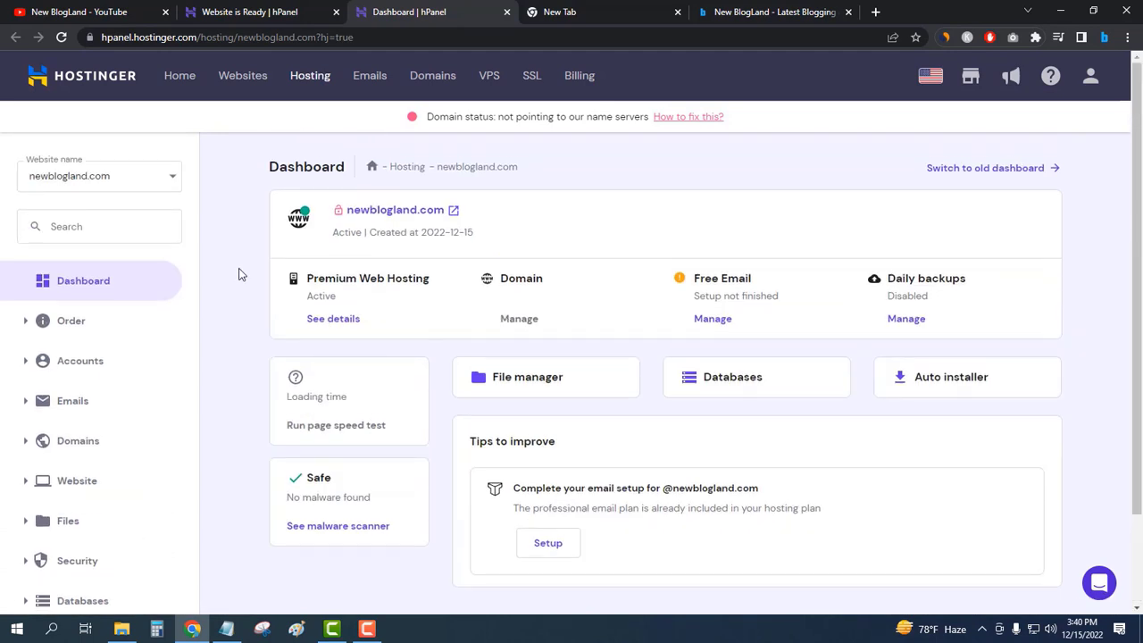
# Open newblogland.com from the hosting dashboard and view the existing live New BlogLand site
pyautogui.click(454, 212)
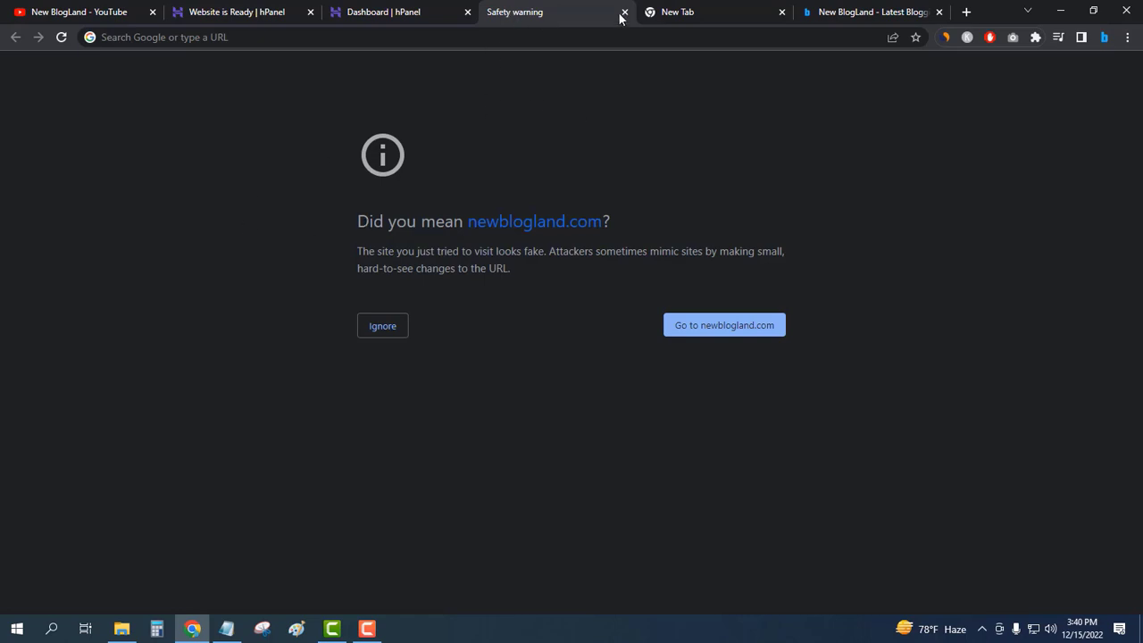
pyautogui.click(880, 11)
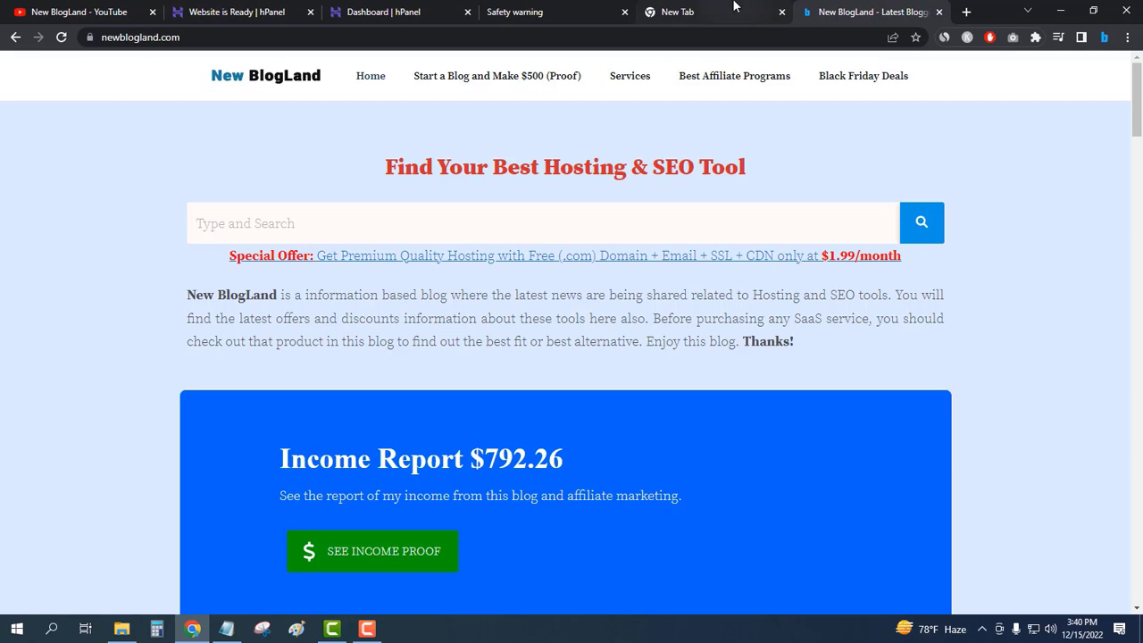
pyautogui.click(733, 8)
pyautogui.click(875, 11)
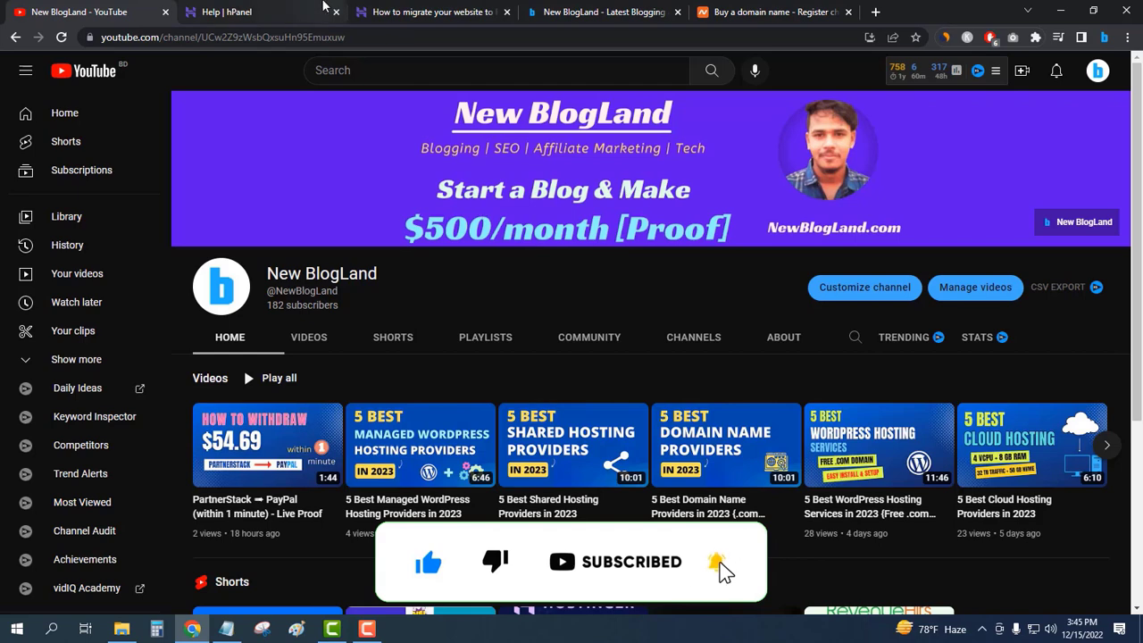
# Switch back to hPanel, open its home page and dismiss the email setup reminder
pyautogui.click(324, 7)
pyautogui.click(179, 75)
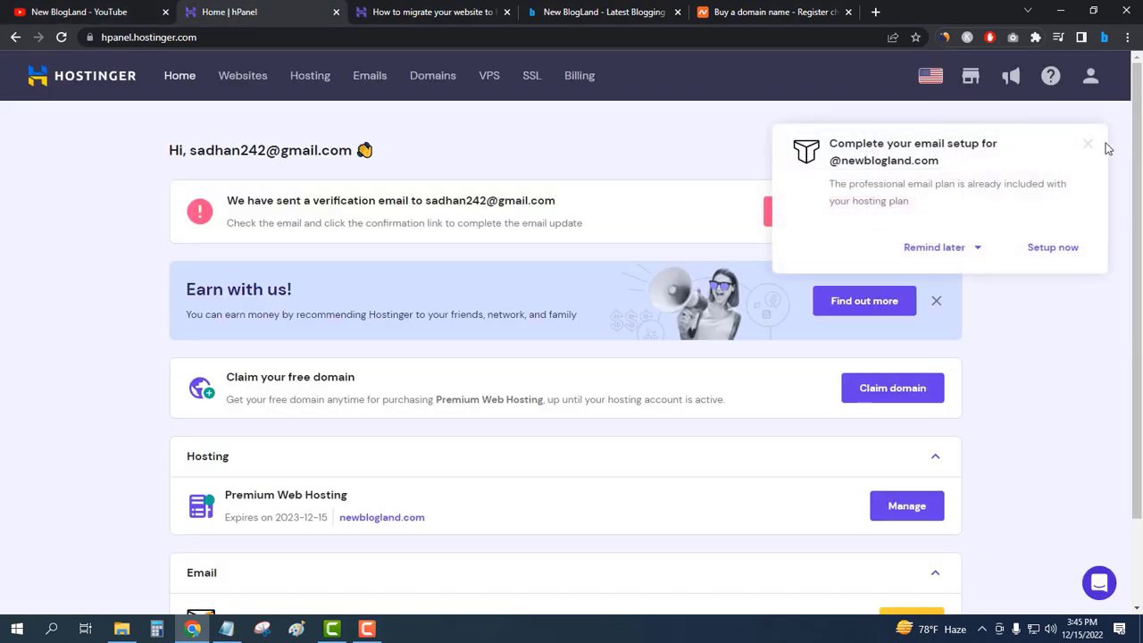
pyautogui.click(1087, 145)
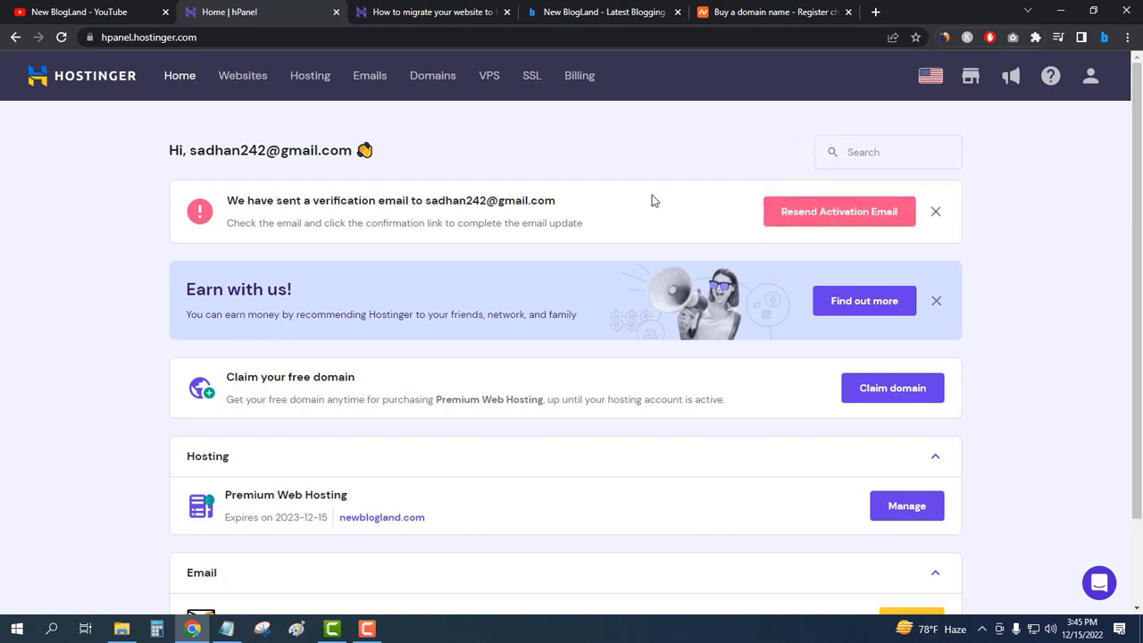
# Open Gmail in a new tab and verify the account email through Hostinger's Verify Email Address message
pyautogui.click(876, 12)
pyautogui.write('m')
pyautogui.press('Return')
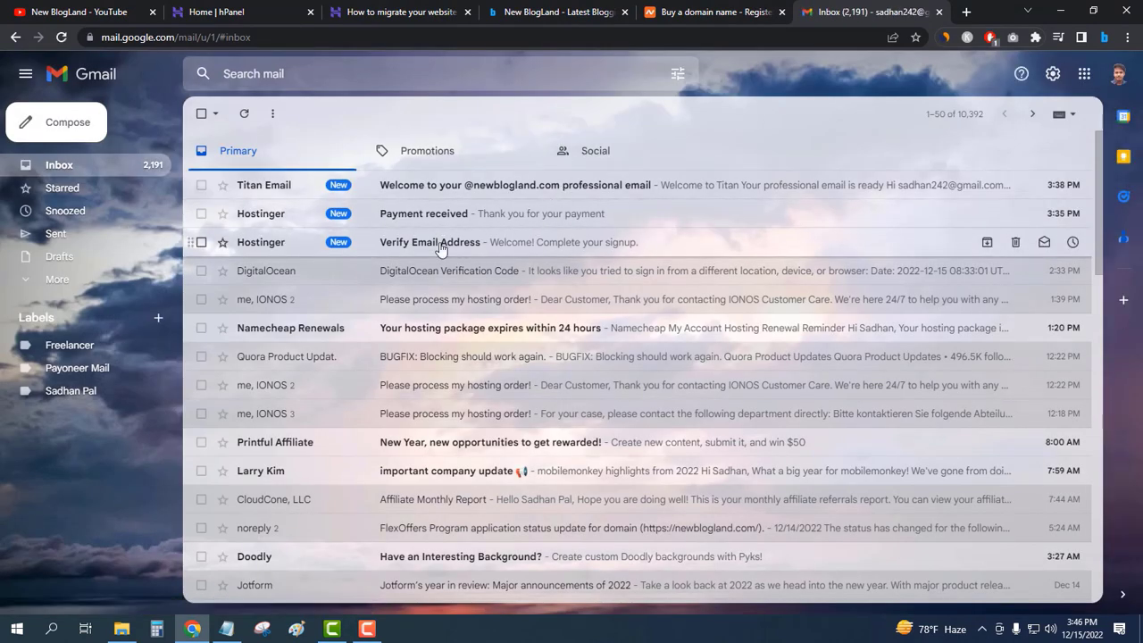
pyautogui.click(520, 248)
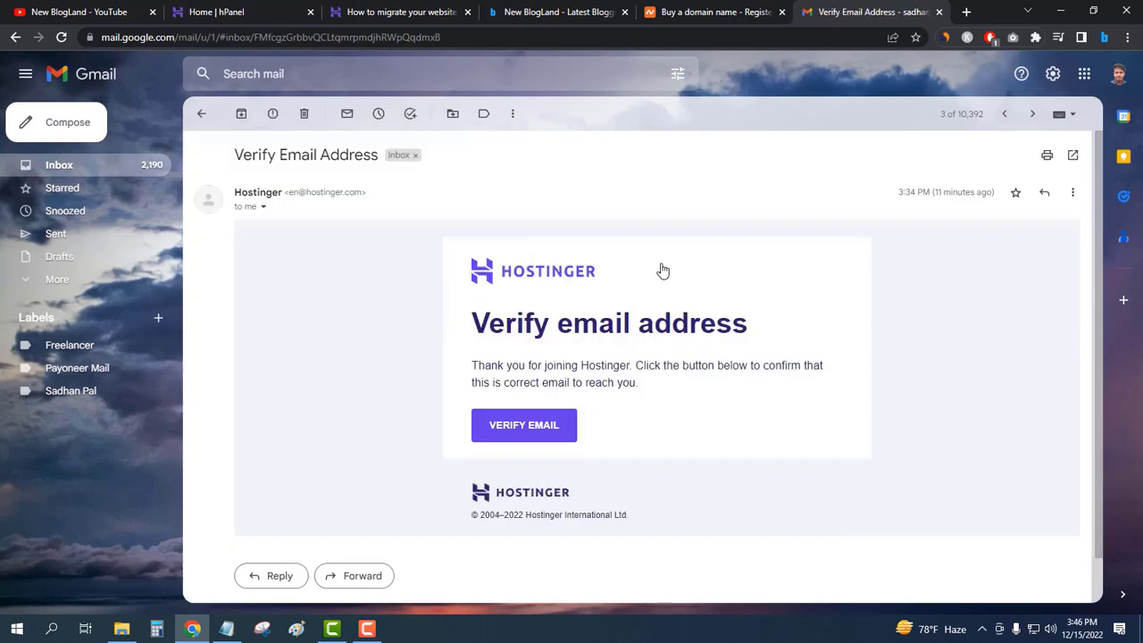
pyautogui.click(526, 426)
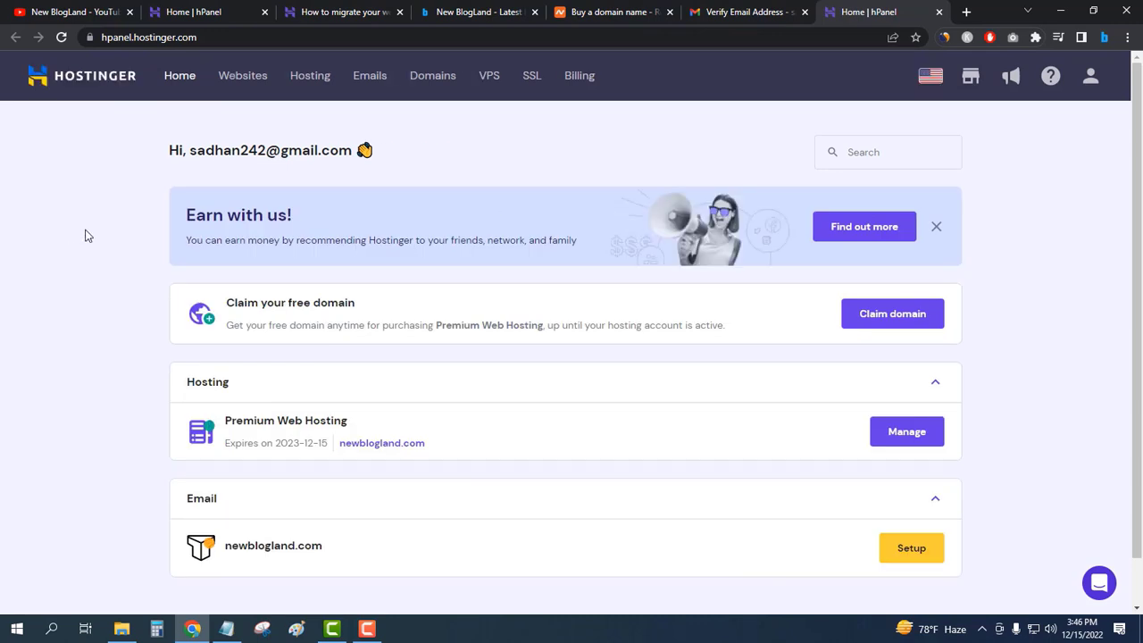
# Dismiss the email setup reminder, close the old hPanel tab and move the new one beside the YouTube tab
pyautogui.scroll(-1, 119, 231)
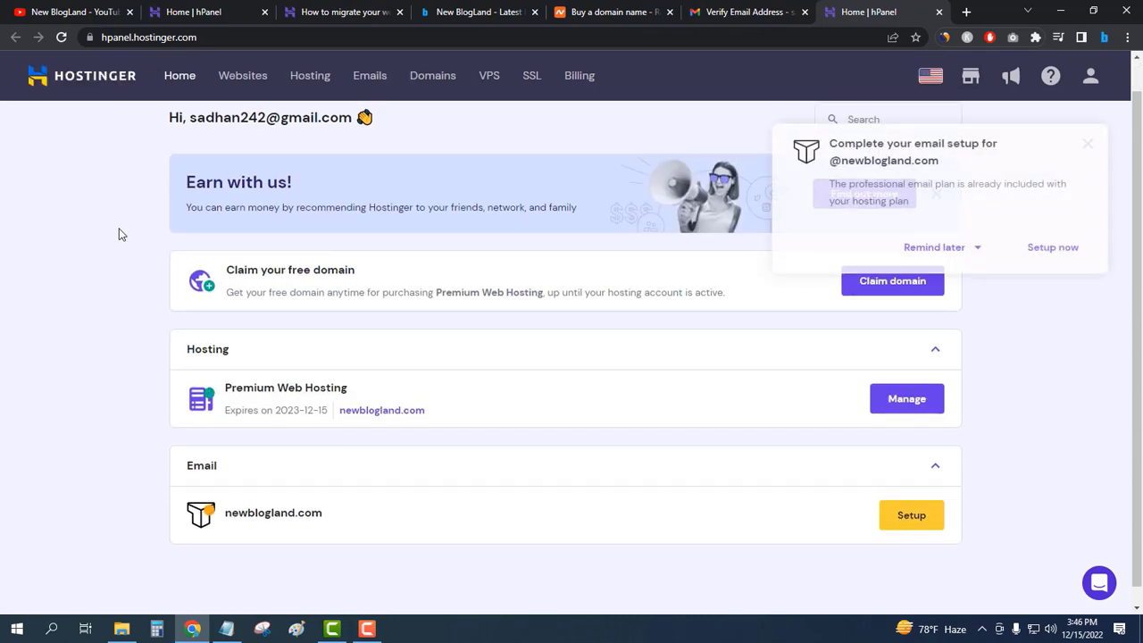
pyautogui.click(1086, 148)
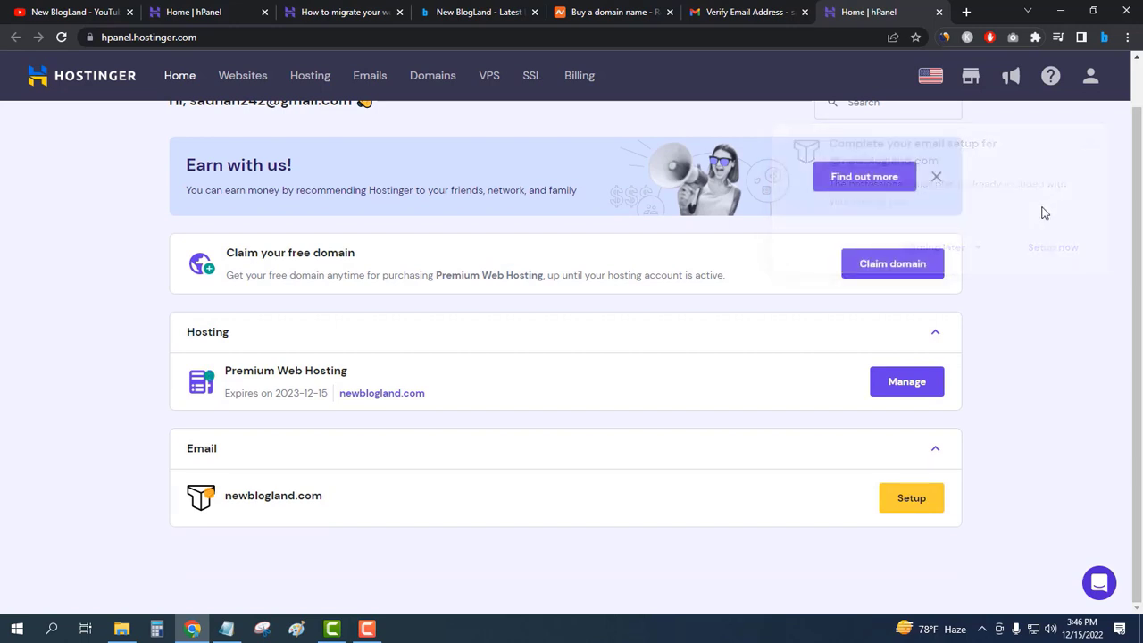
pyautogui.scroll(1, 1041, 212)
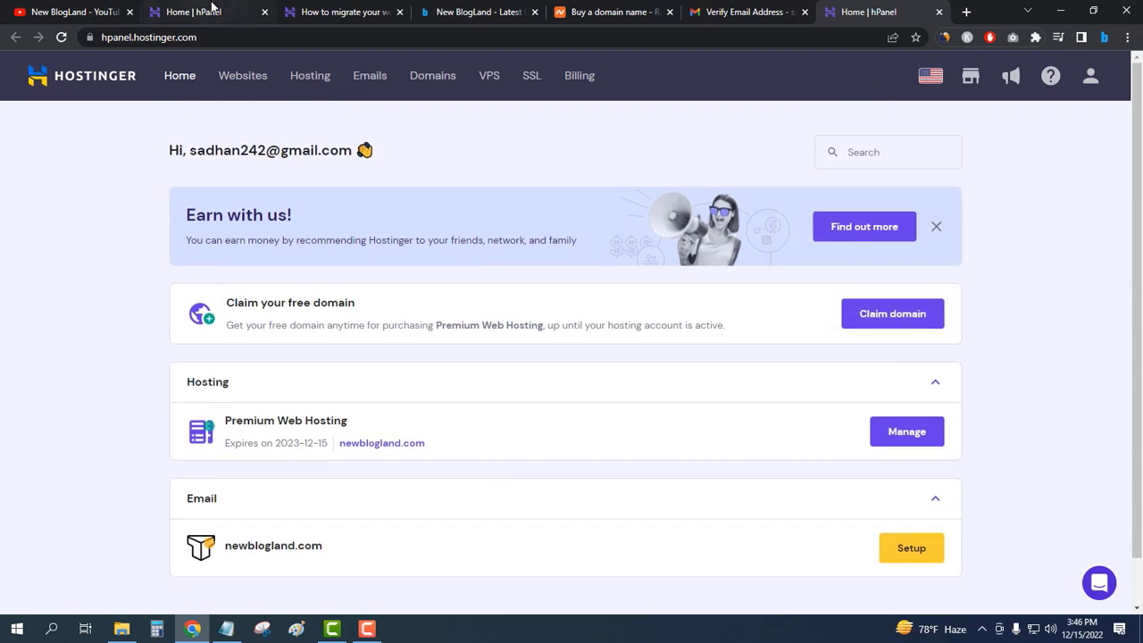
pyautogui.click(264, 11)
pyautogui.moveTo(741, 9); pyautogui.dragTo(201, 10)
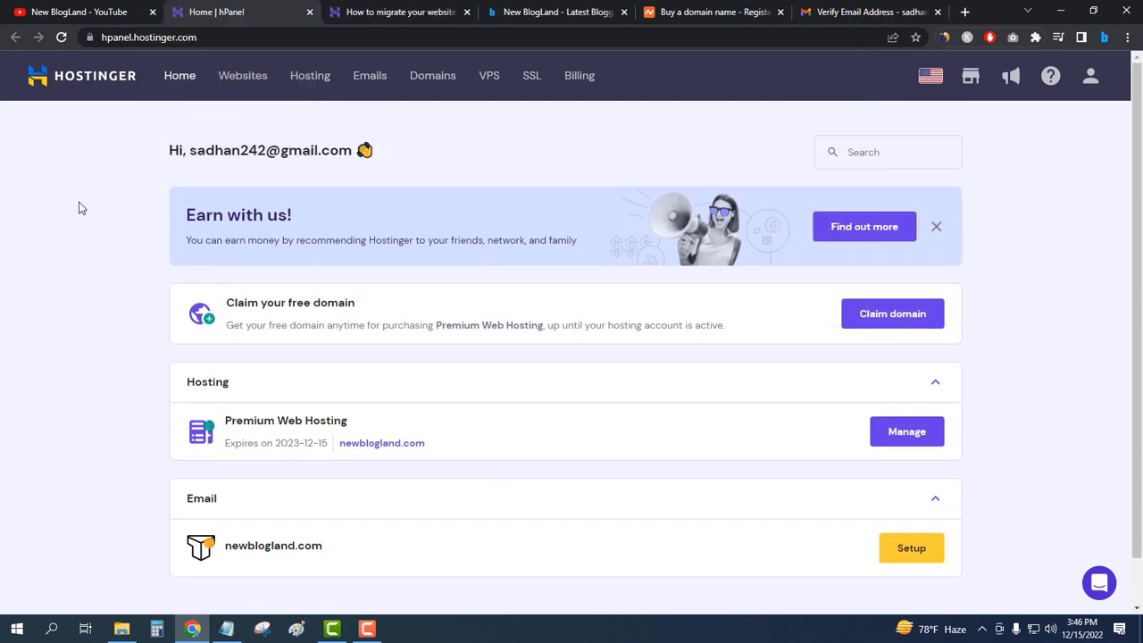
# Review the hPanel home page and the support article on how to migrate a website to Hostinger
pyautogui.scroll(-1, 81, 203)
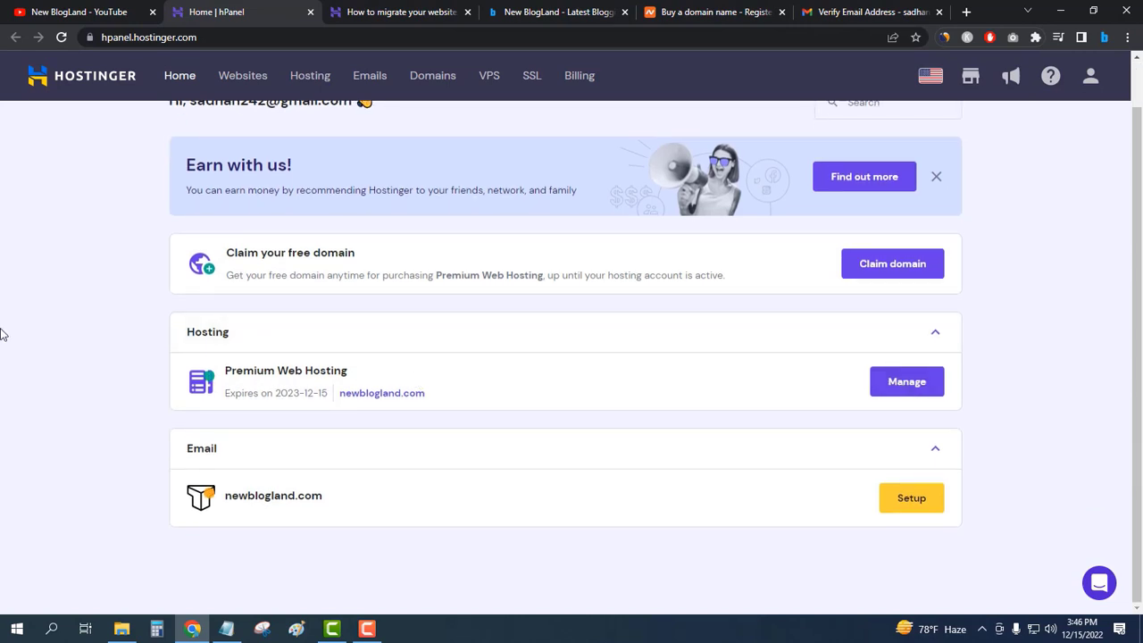
pyautogui.scroll(1, 18, 326)
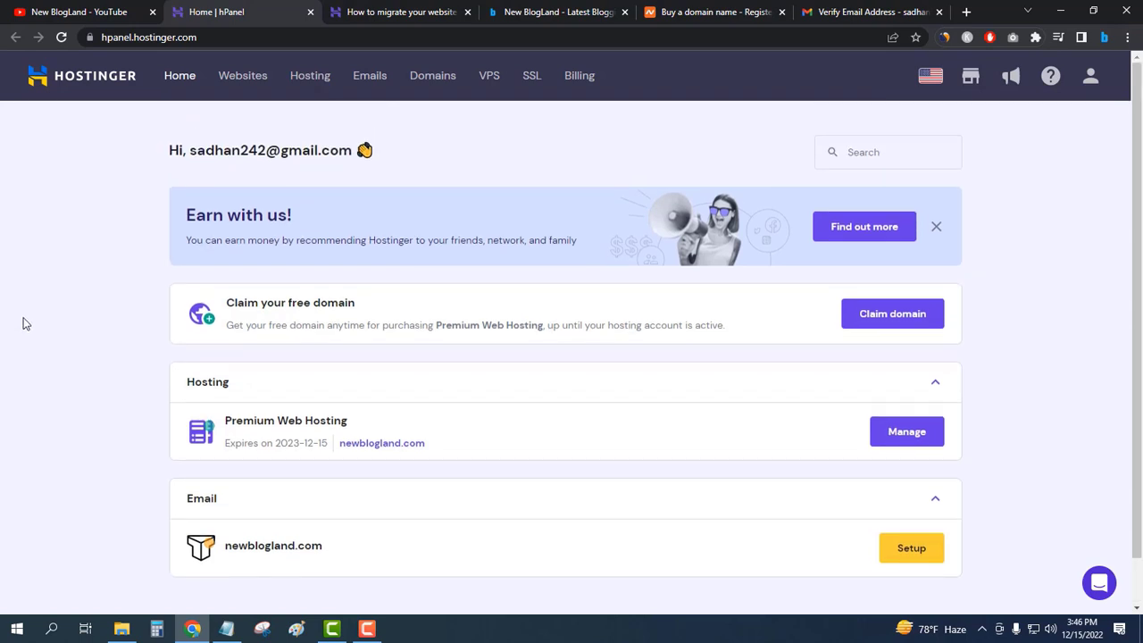
pyautogui.click(429, 9)
pyautogui.scroll(-3, 176, 220)
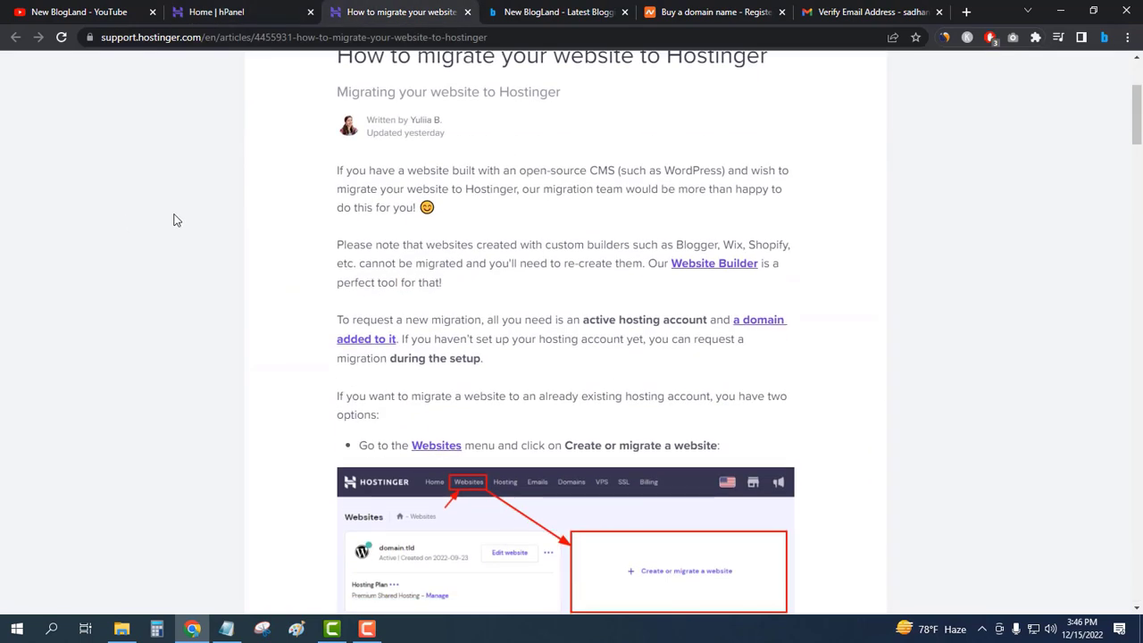
pyautogui.scroll(3, 173, 220)
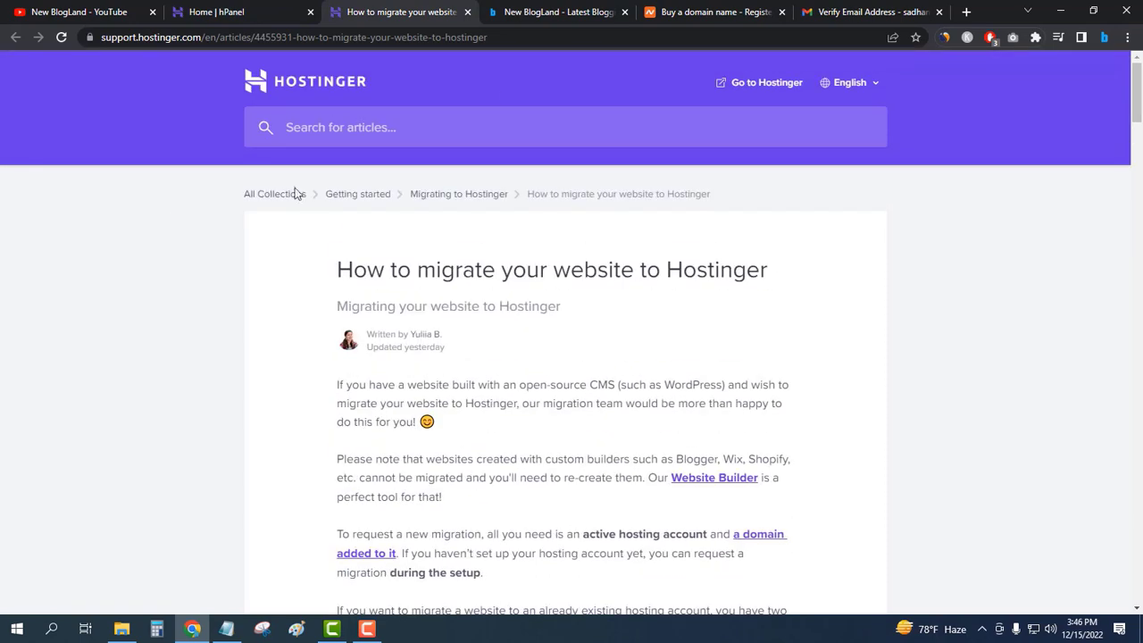
# View the live New BlogLand site that needs migrating alongside the hPanel home page
pyautogui.click(546, 7)
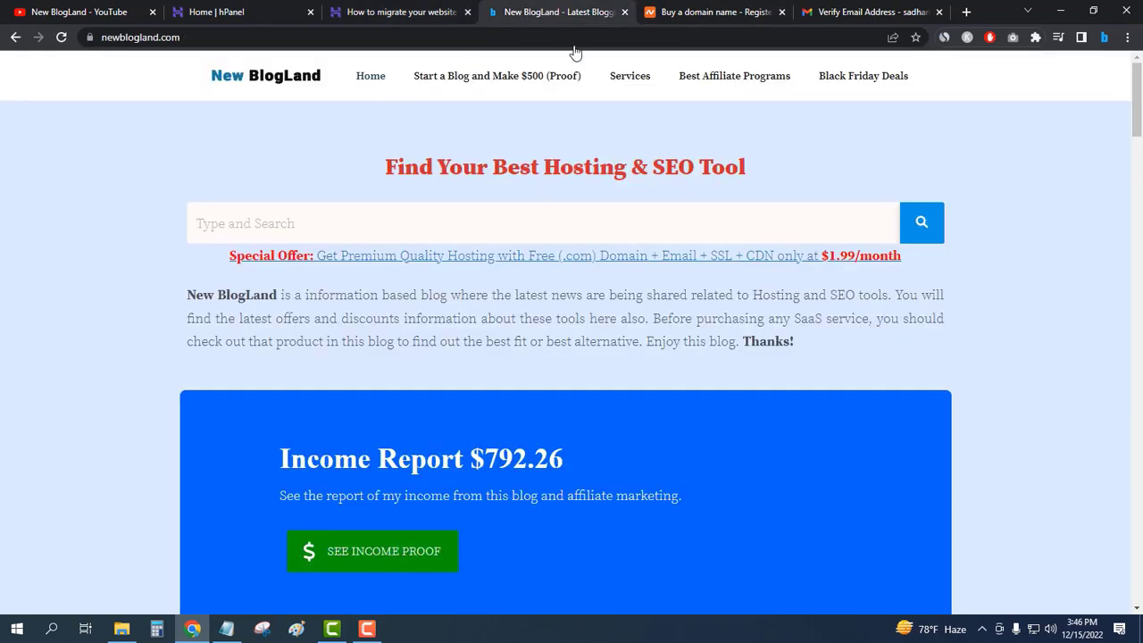
pyautogui.click(228, 11)
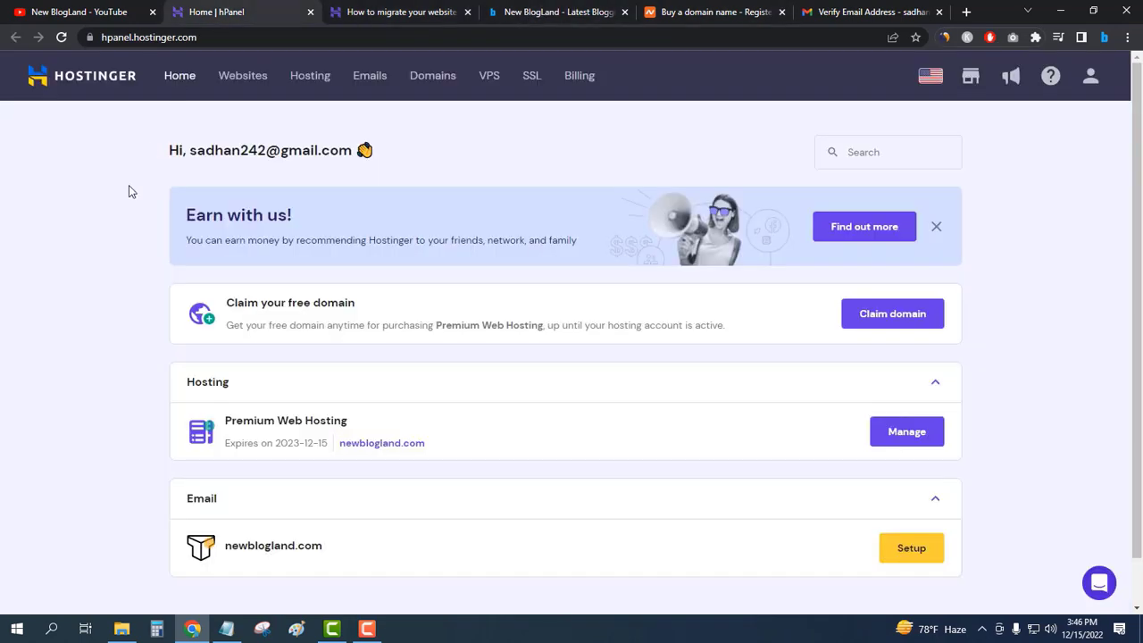
pyautogui.click(538, 9)
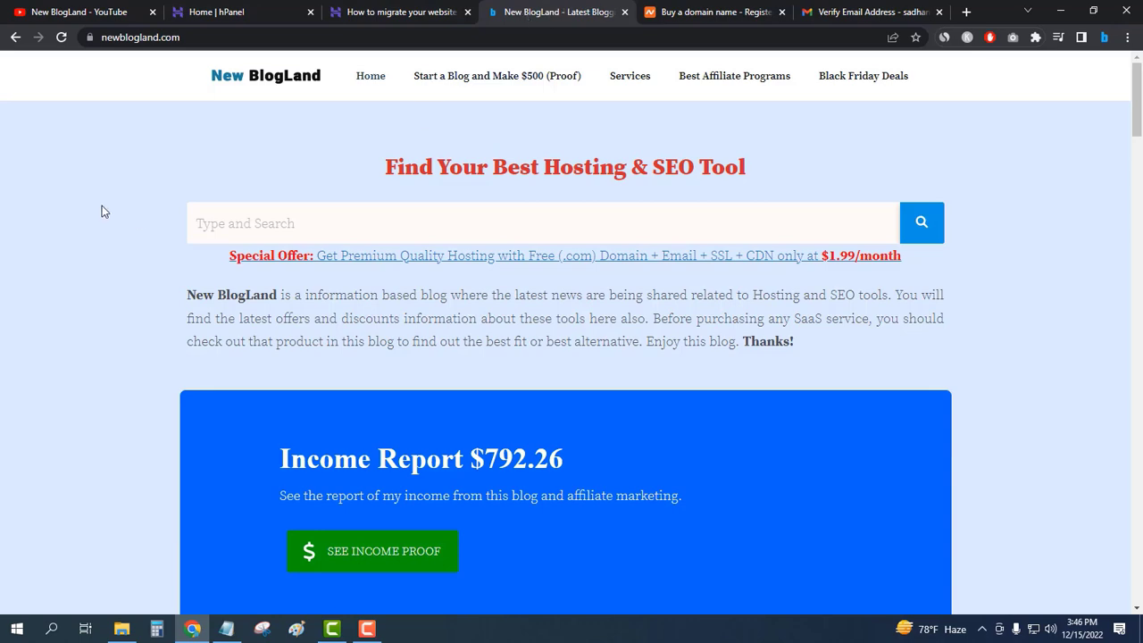
pyautogui.scroll(-3, 161, 185)
pyautogui.scroll(3, 158, 181)
# Return to hPanel and open the Migrate Website page for managing migration requests
pyautogui.click(251, 9)
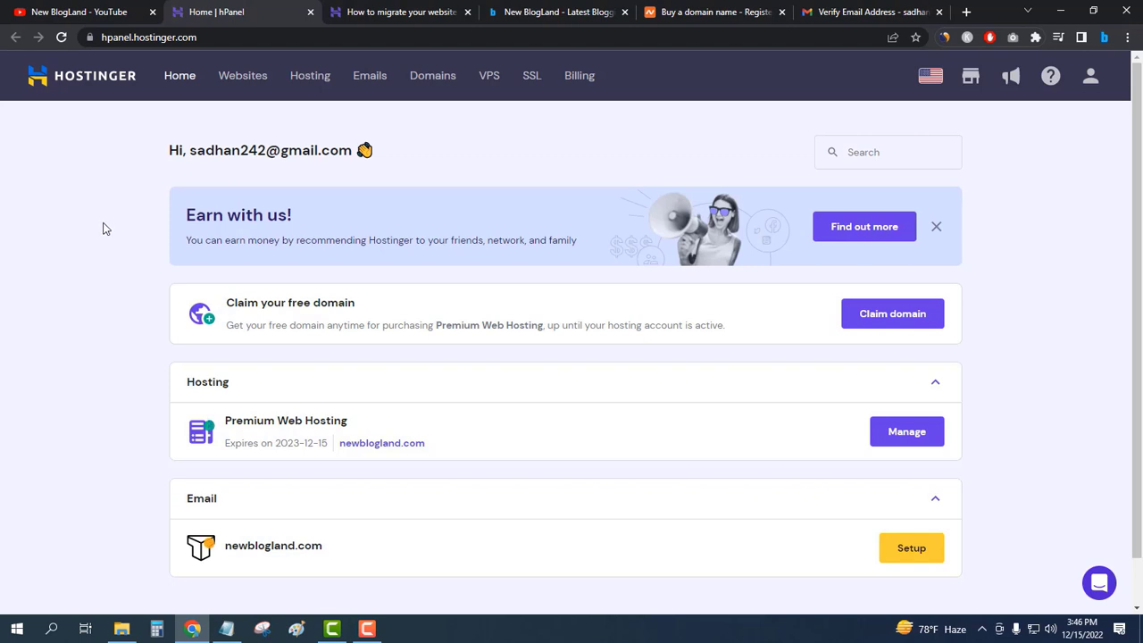
pyautogui.scroll(-1, 103, 227)
pyautogui.scroll(1, 103, 229)
pyautogui.click(1091, 77)
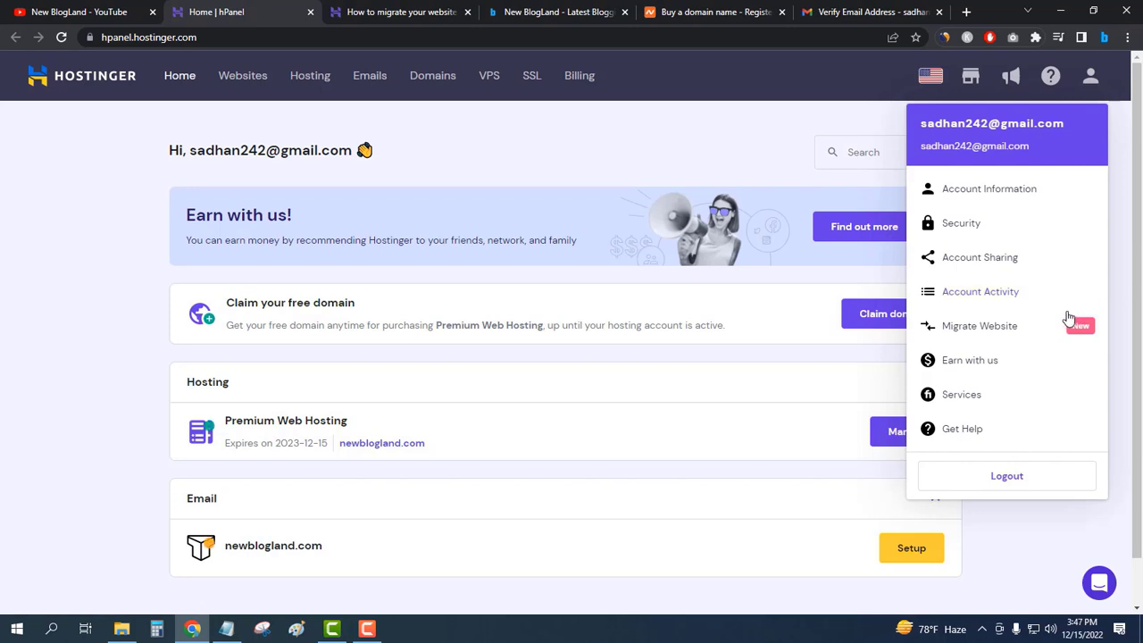
pyautogui.click(1006, 328)
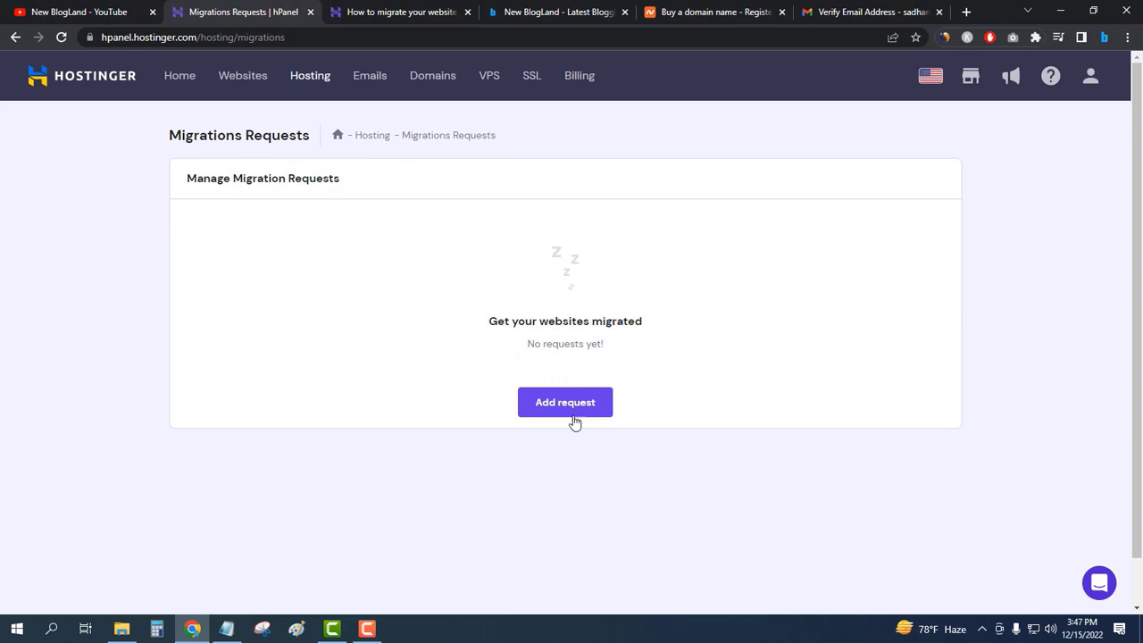
# Add a migration request for newblogland.com and review the WordPress migration form
pyautogui.click(568, 411)
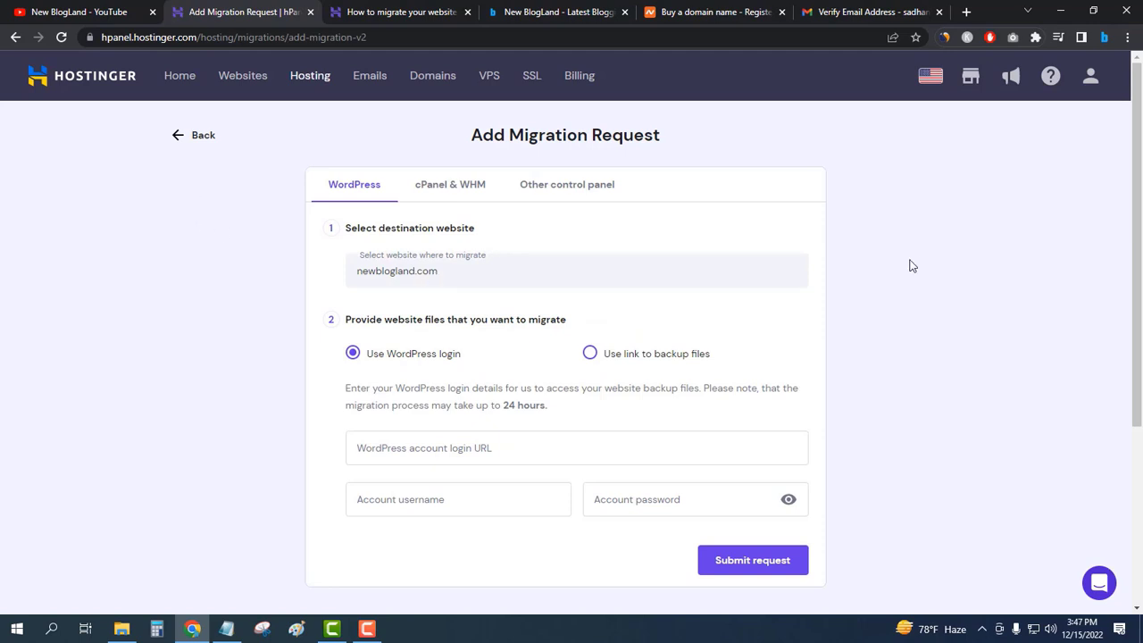
pyautogui.scroll(-1, 911, 237)
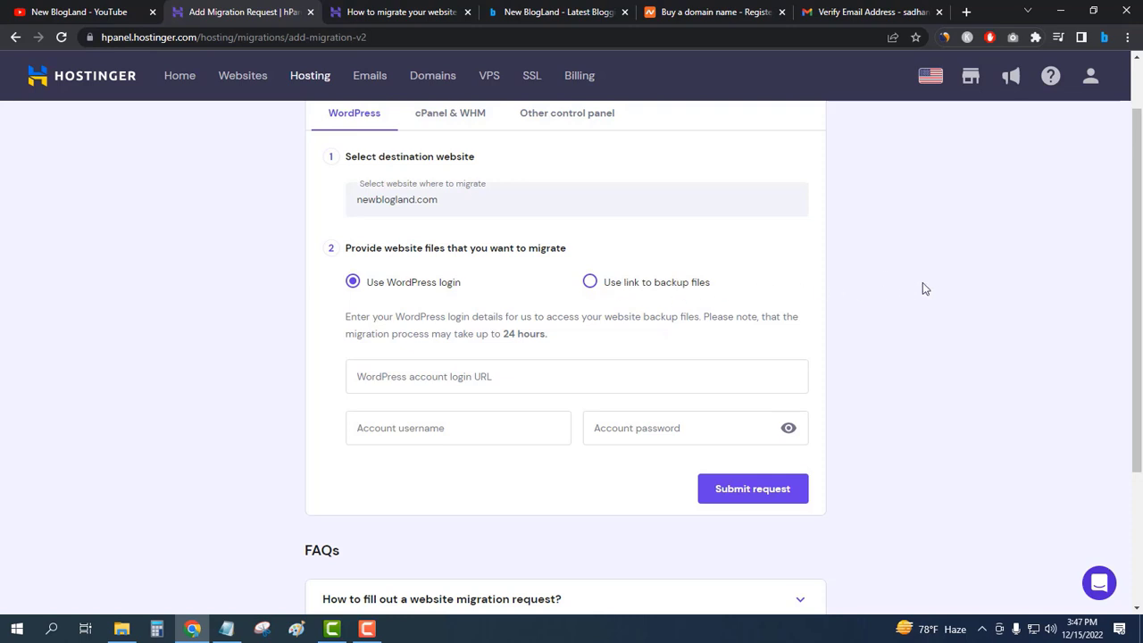
pyautogui.scroll(-1, 919, 274)
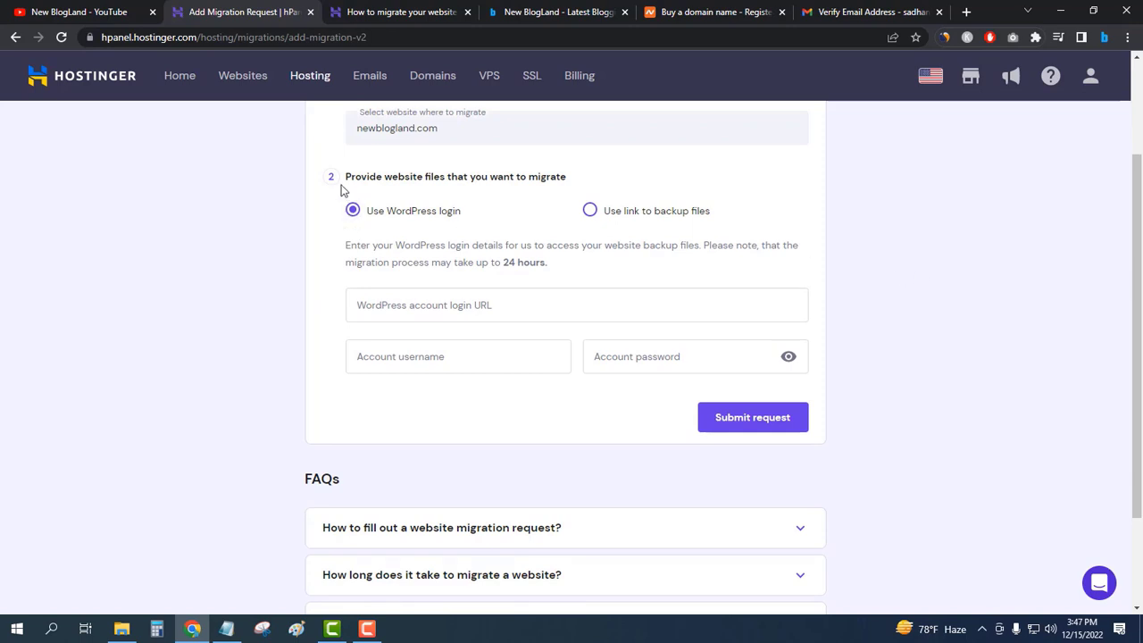
pyautogui.scroll(1, 282, 218)
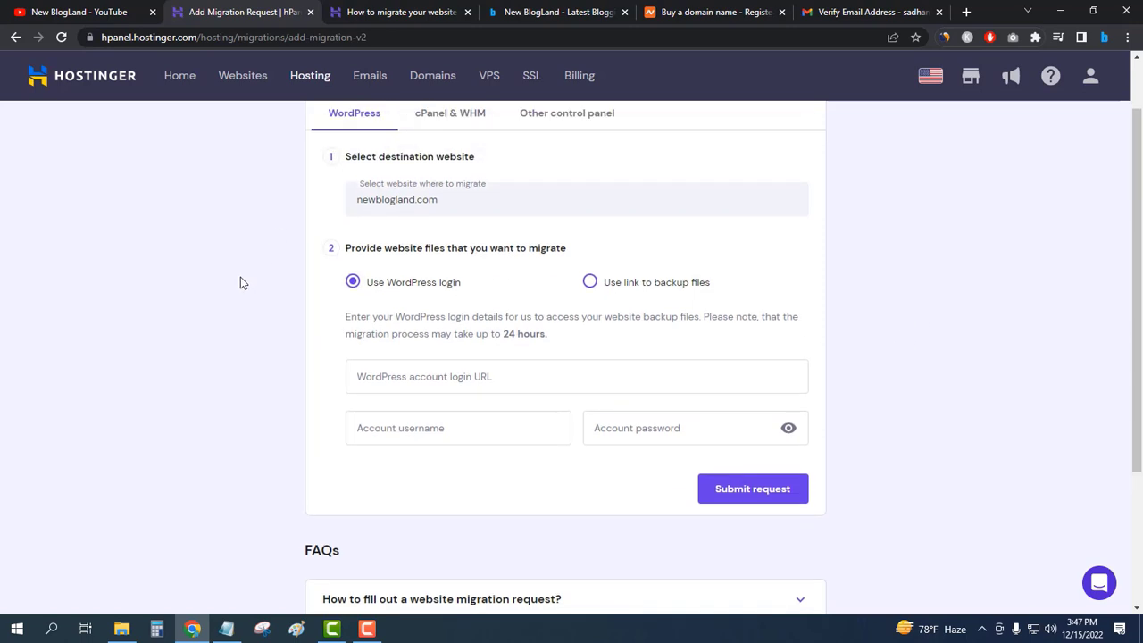
pyautogui.scroll(-1, 312, 286)
pyautogui.click(437, 306)
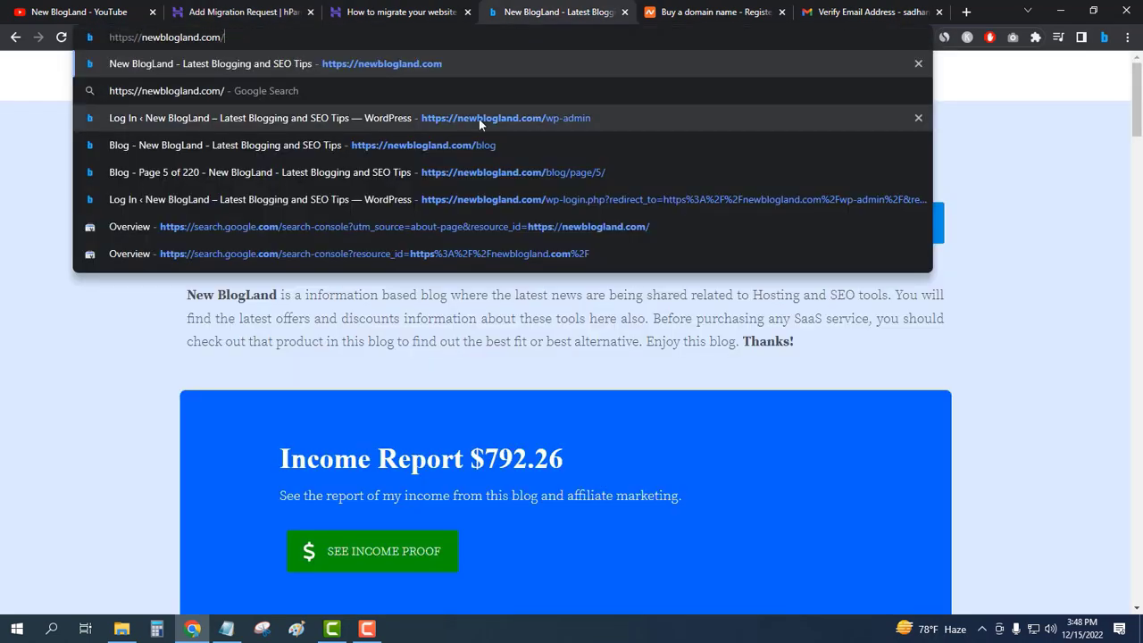
pyautogui.click(479, 116)
pyautogui.click(272, 37)
pyautogui.hotkey('ctrl', 'c')
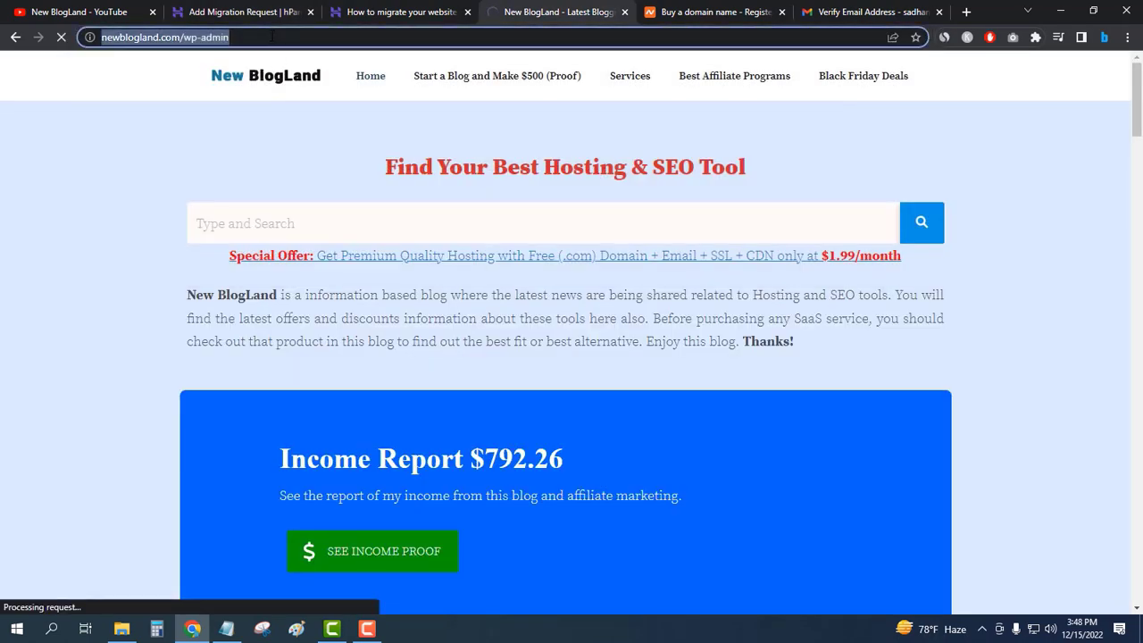
pyautogui.click(625, 12)
pyautogui.click(241, 12)
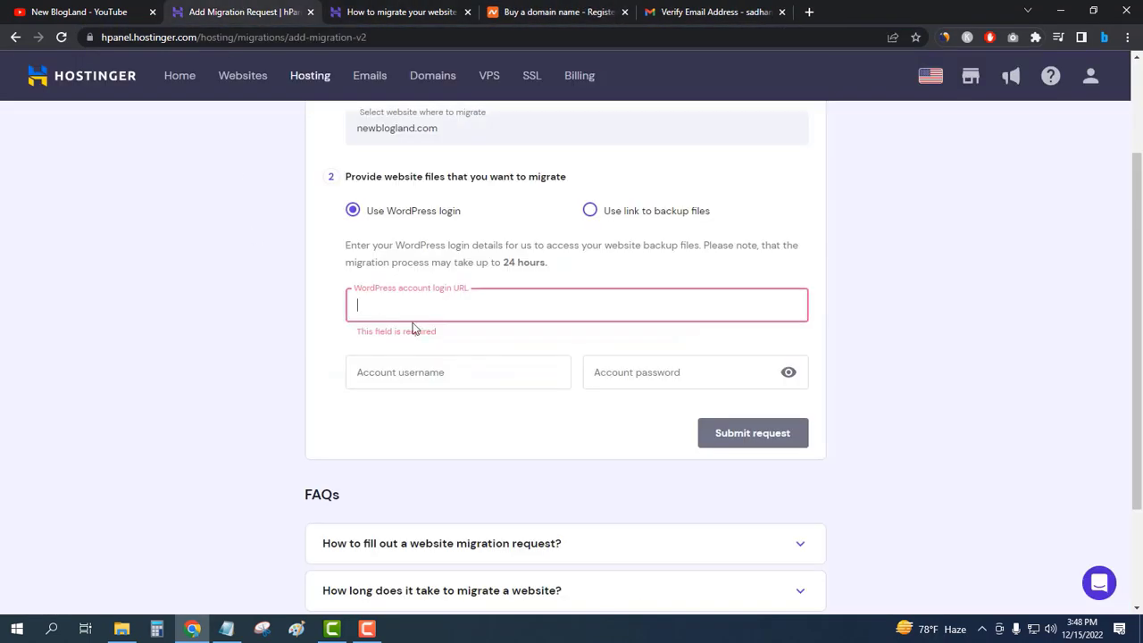
pyautogui.hotkey('ctrl', 'v')
pyautogui.click(282, 299)
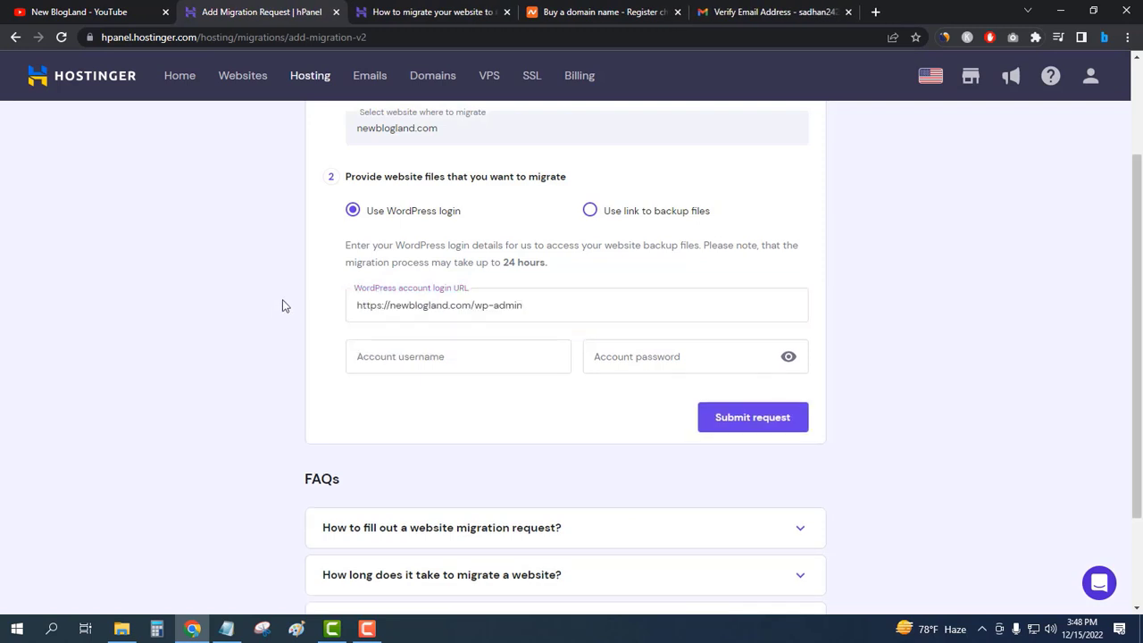
# Enter the WordPress account username and password, submit the migration request and look over the request list
pyautogui.click(405, 354)
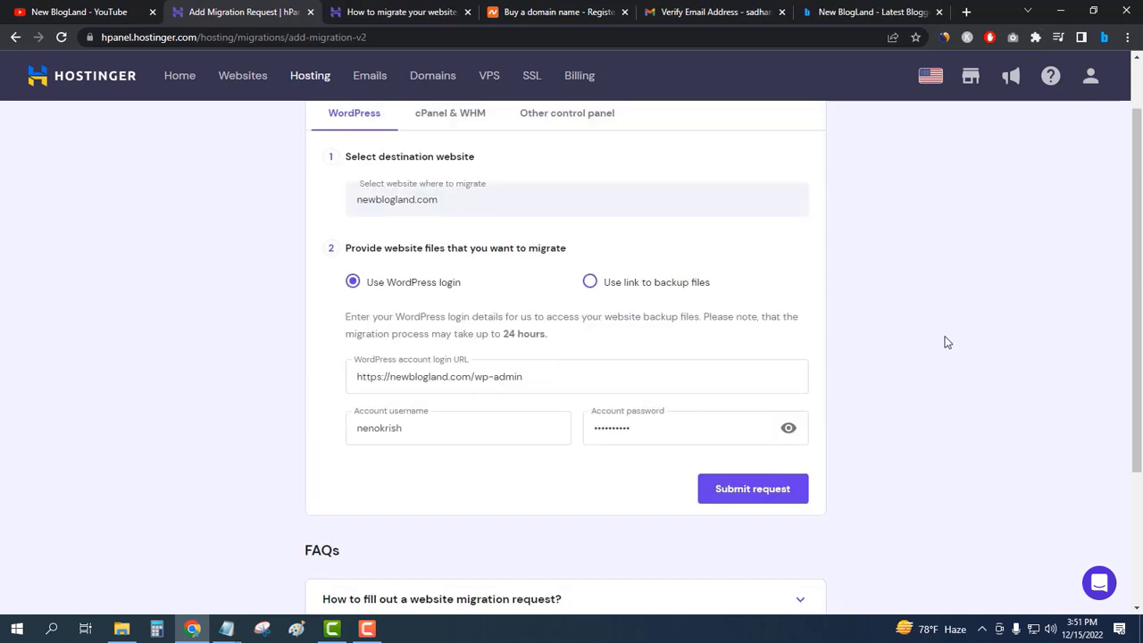
pyautogui.click(761, 488)
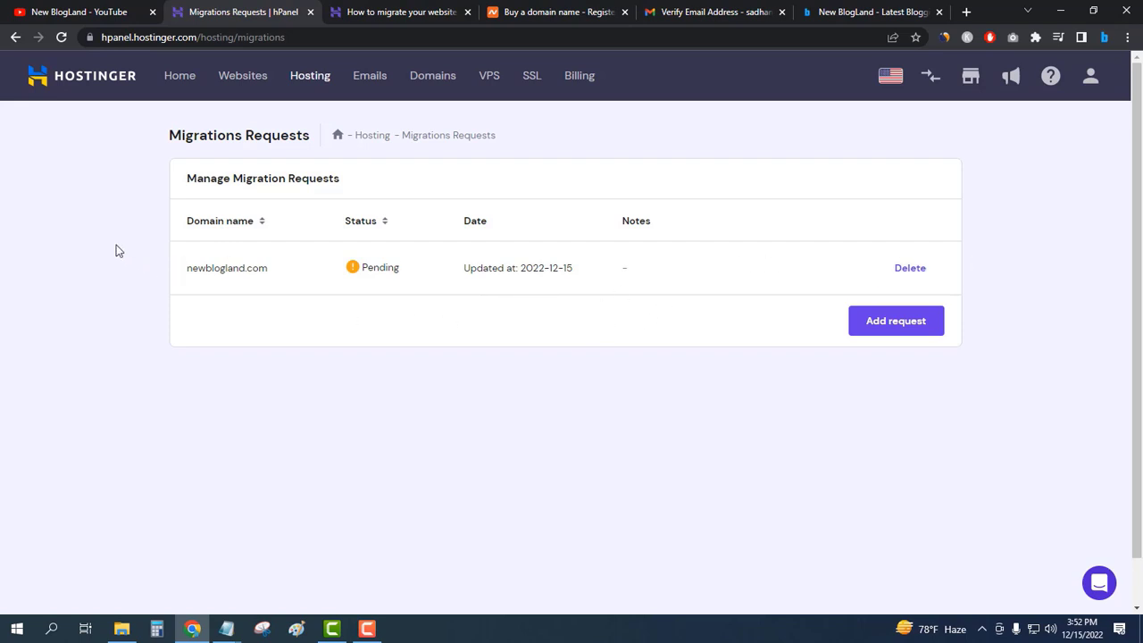
pyautogui.scroll(-1, 65, 210)
pyautogui.scroll(1, 64, 210)
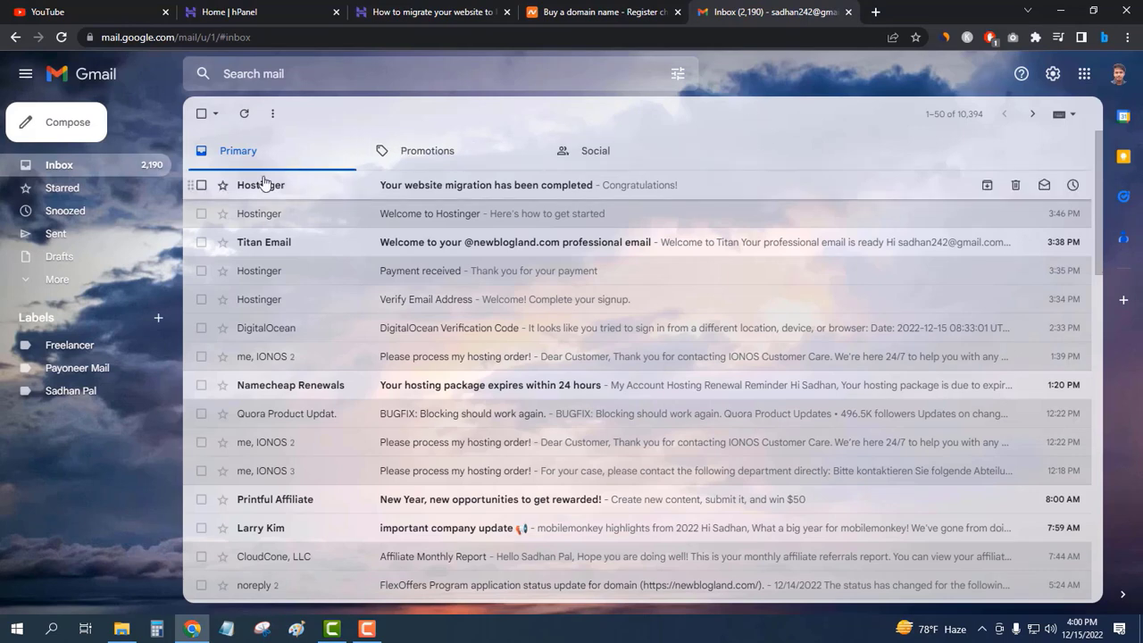
pyautogui.click(390, 194)
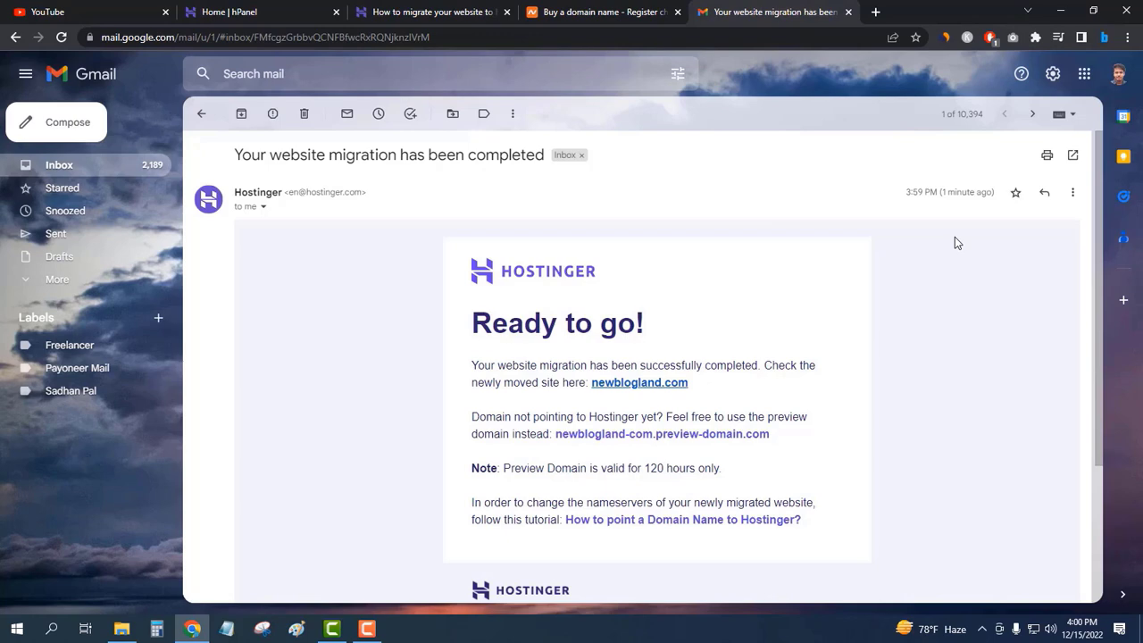
pyautogui.scroll(-1, 955, 236)
pyautogui.scroll(-1, 956, 237)
pyautogui.scroll(1, 956, 237)
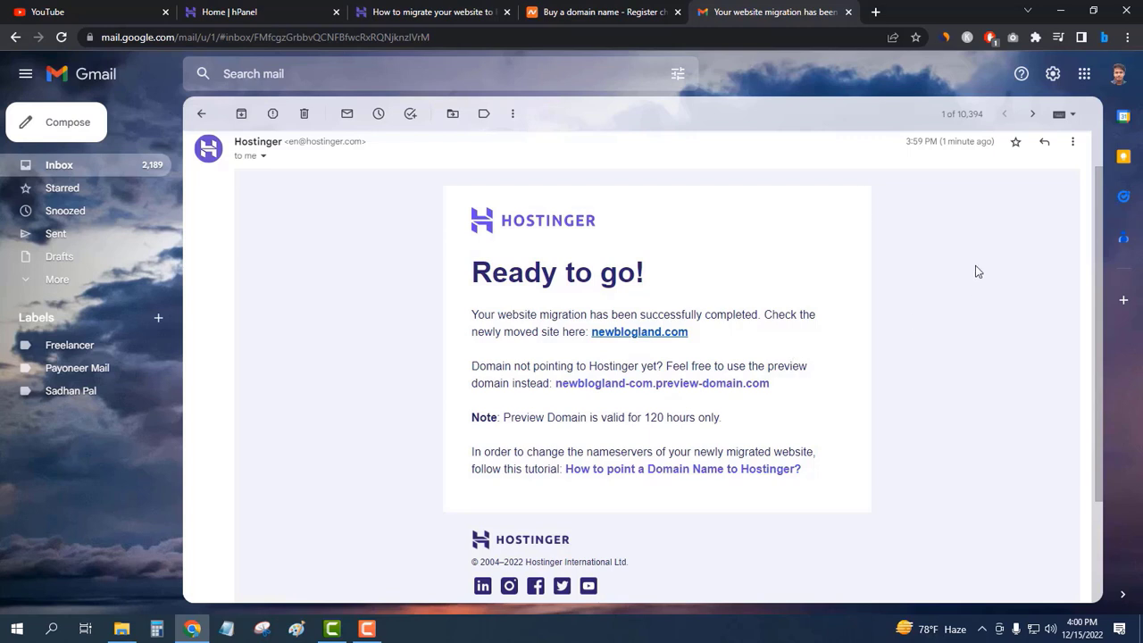
pyautogui.scroll(-2, 972, 260)
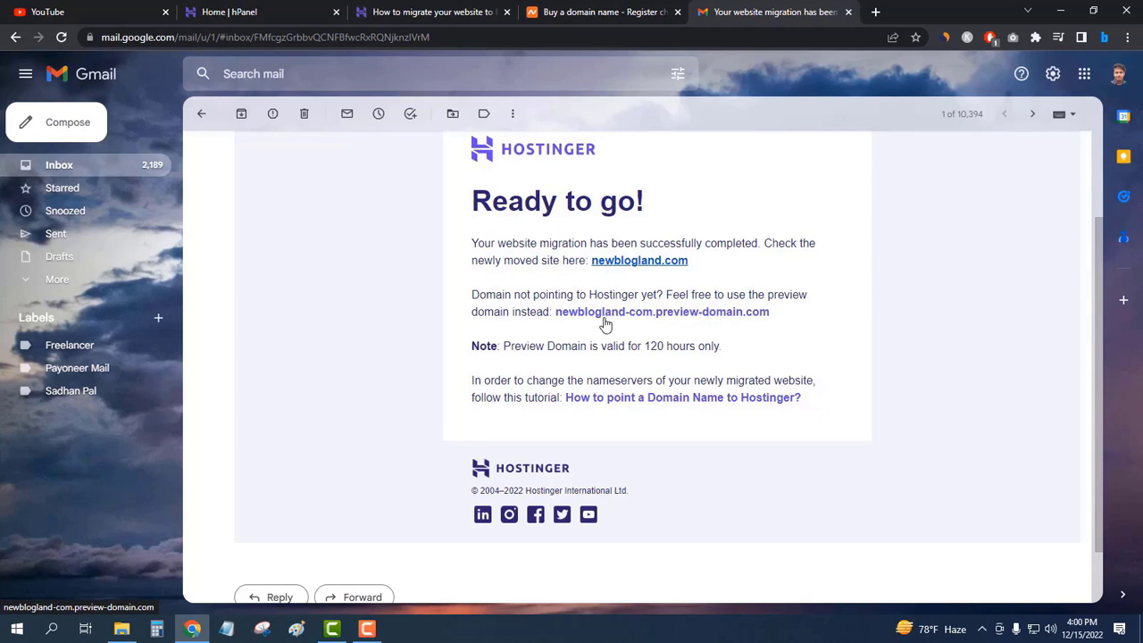
# Open newblogland-com.preview-domain.com from the email in a new tab and ignore the safety warning to view the migrated site
pyautogui.rightClick(706, 318)
pyautogui.click(738, 323)
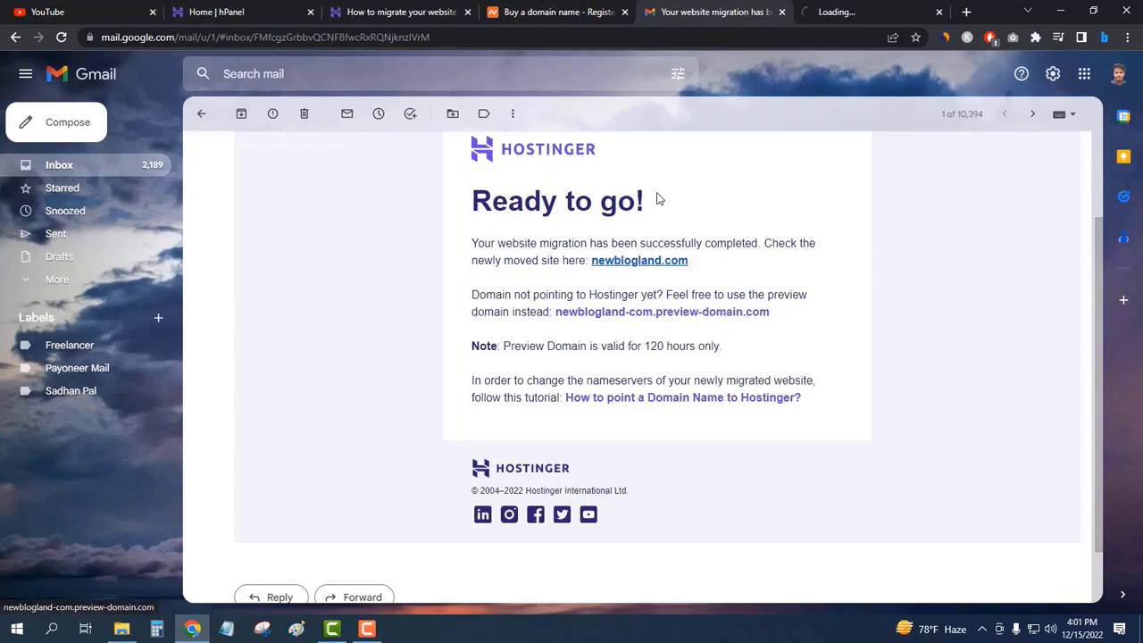
pyautogui.click(851, 7)
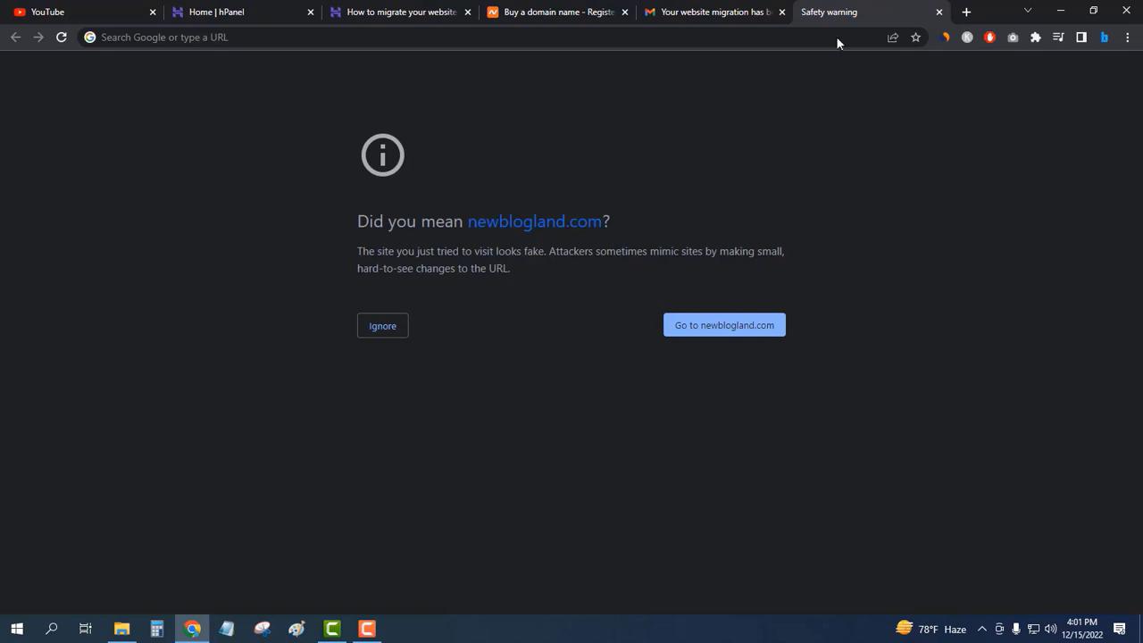
pyautogui.click(373, 334)
pyautogui.click(391, 328)
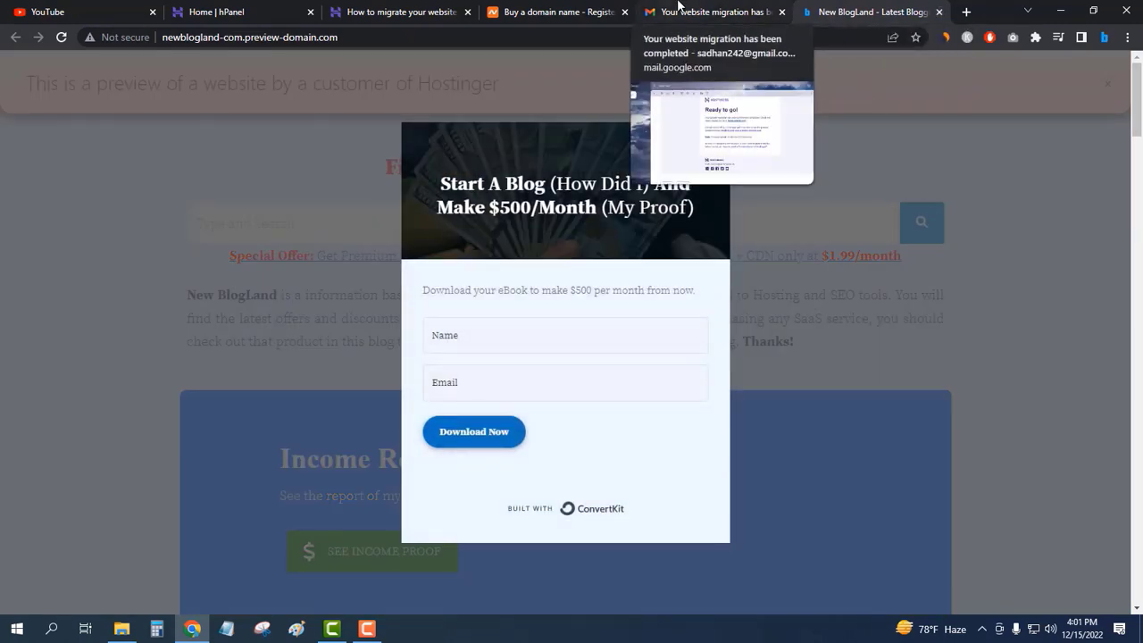
# Check the newblogland.com migration request's status in hPanel and return to the preview site
pyautogui.click(679, 9)
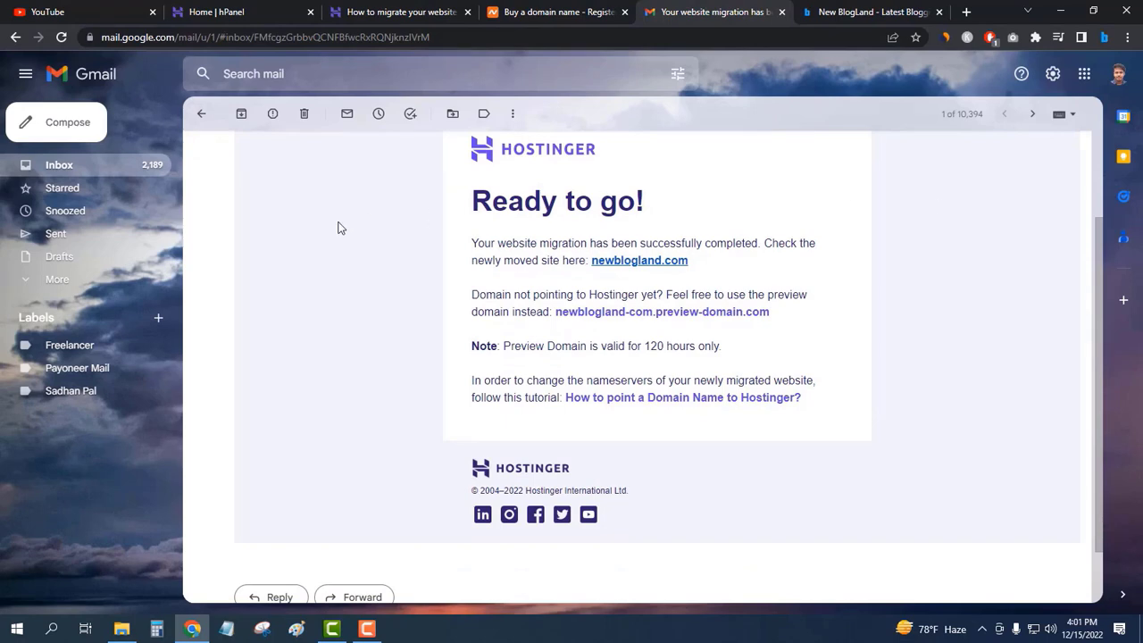
pyautogui.click(231, 12)
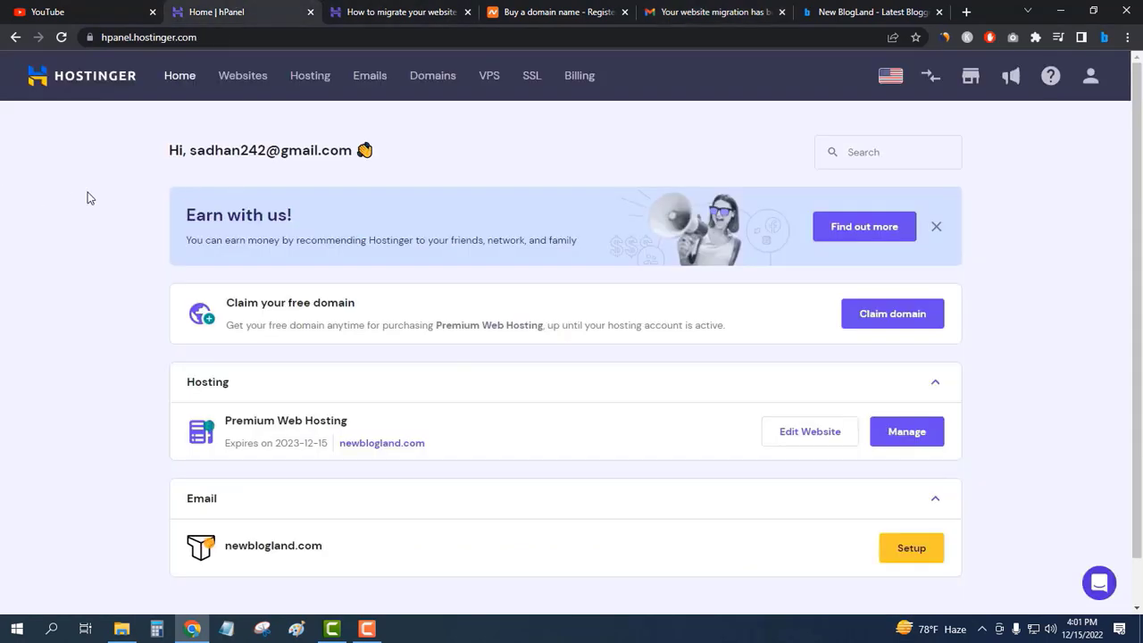
pyautogui.scroll(-1, 87, 191)
pyautogui.scroll(1, 87, 191)
pyautogui.click(1086, 80)
pyautogui.click(987, 326)
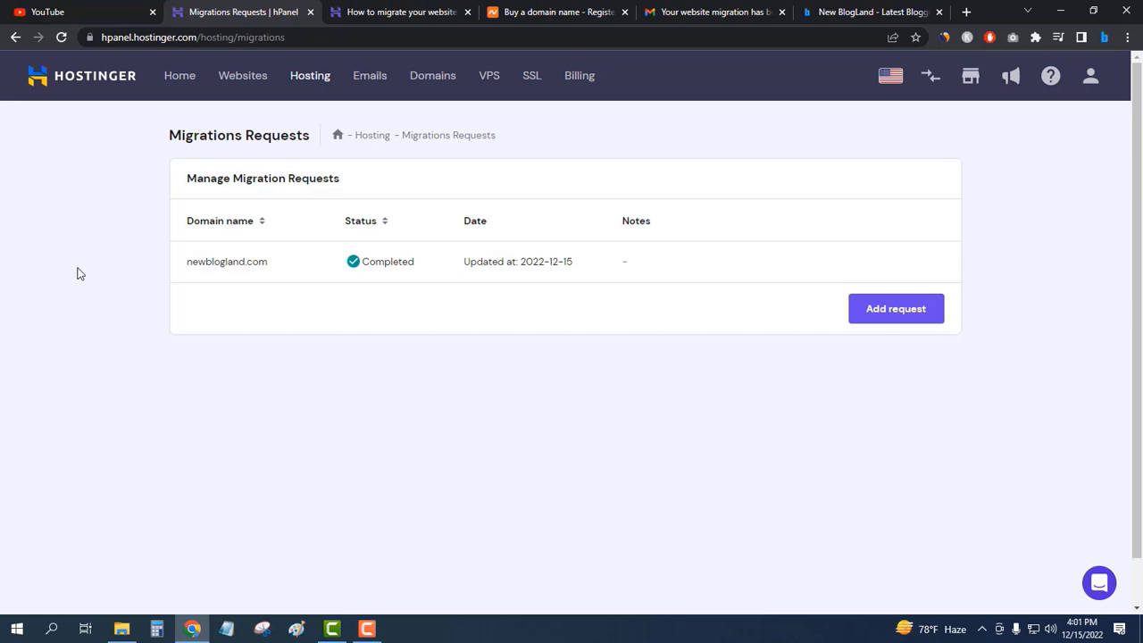
pyautogui.click(856, 11)
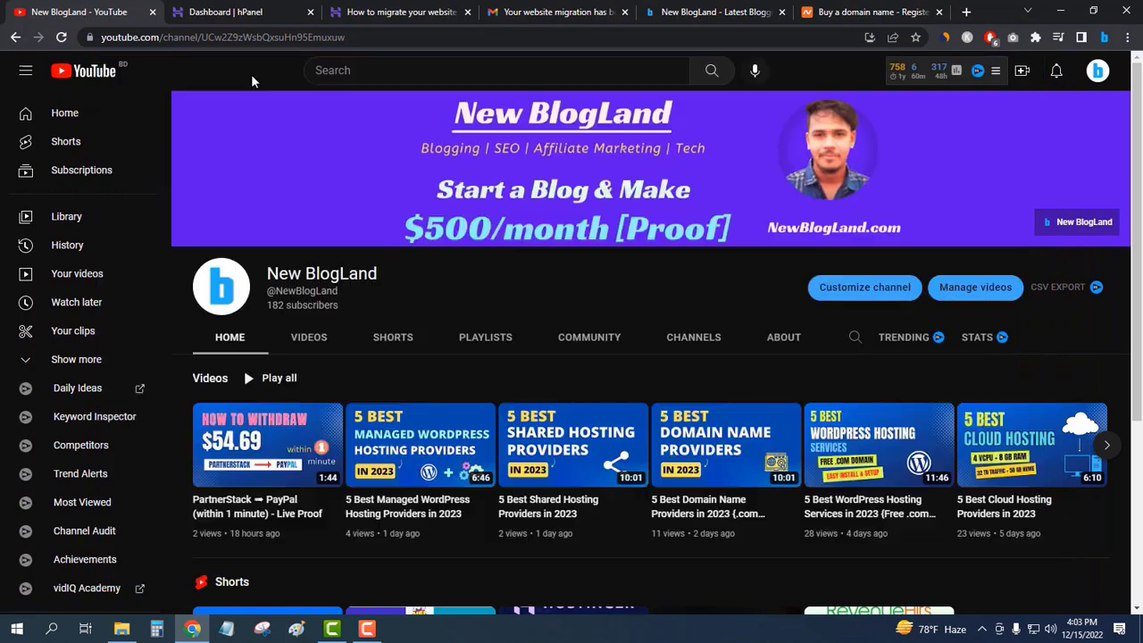
# Return to hPanel and open the management dashboard for newblogland.com's Premium Web Hosting plan from the home page
pyautogui.click(225, 11)
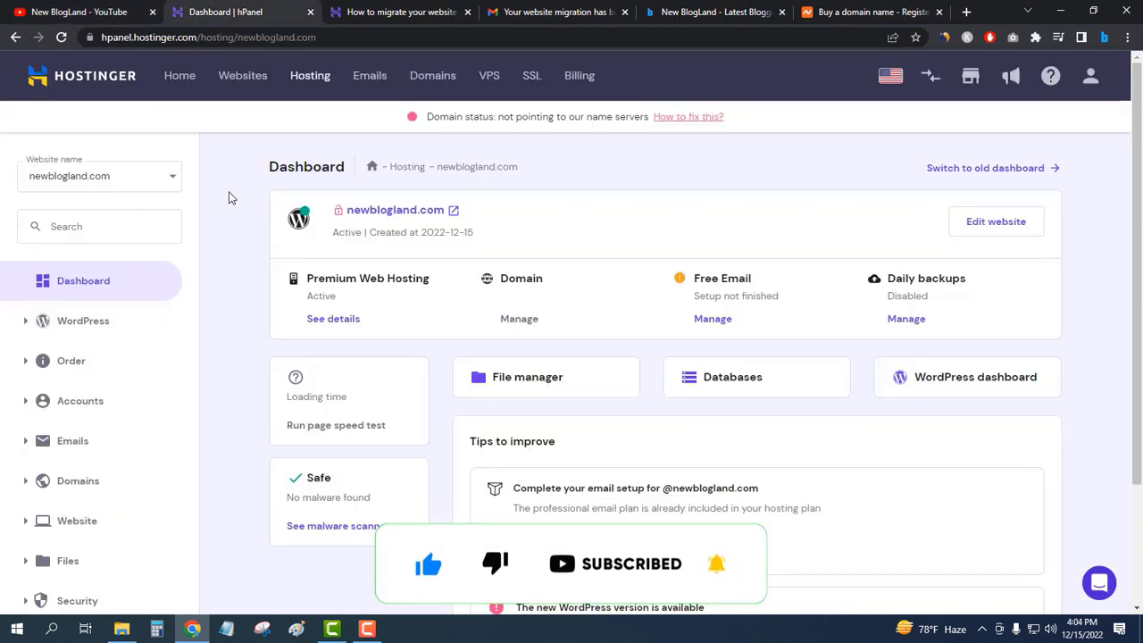
pyautogui.click(105, 82)
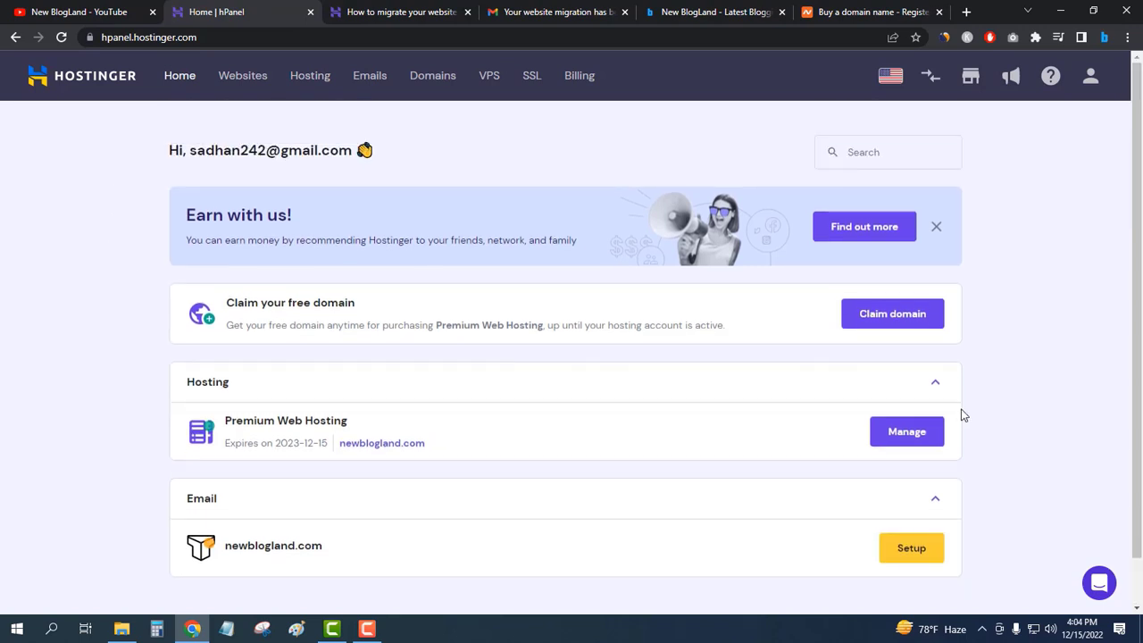
pyautogui.click(903, 437)
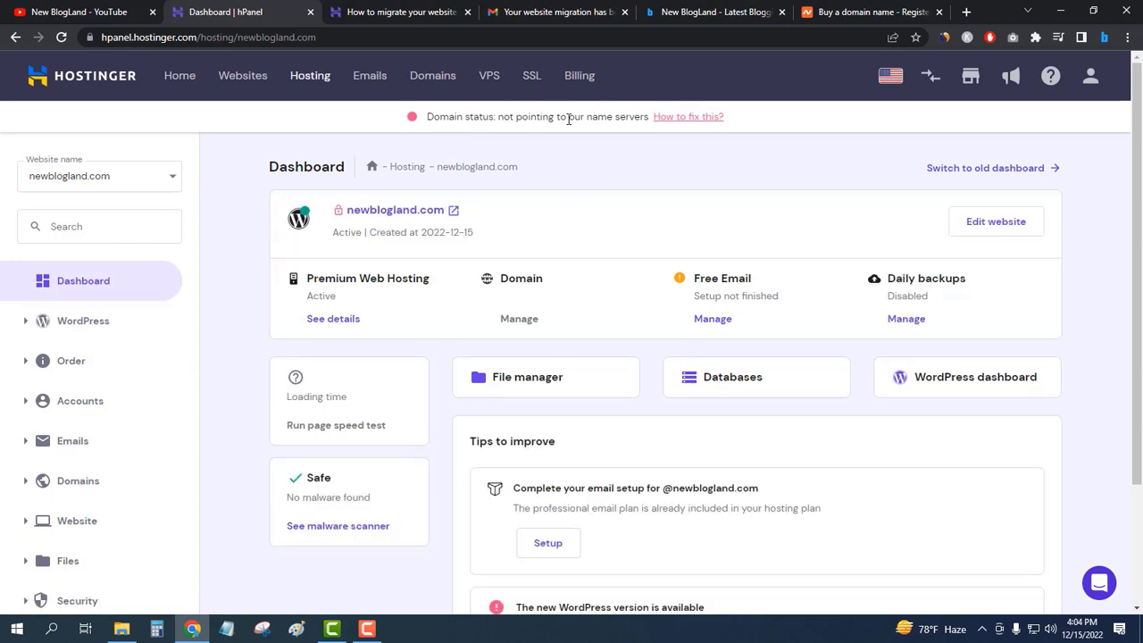
# Switch to Namecheap, open the account dashboard and locate newblogland.com among the recently active domains
pyautogui.click(902, 10)
pyautogui.click(179, 63)
pyautogui.click(221, 113)
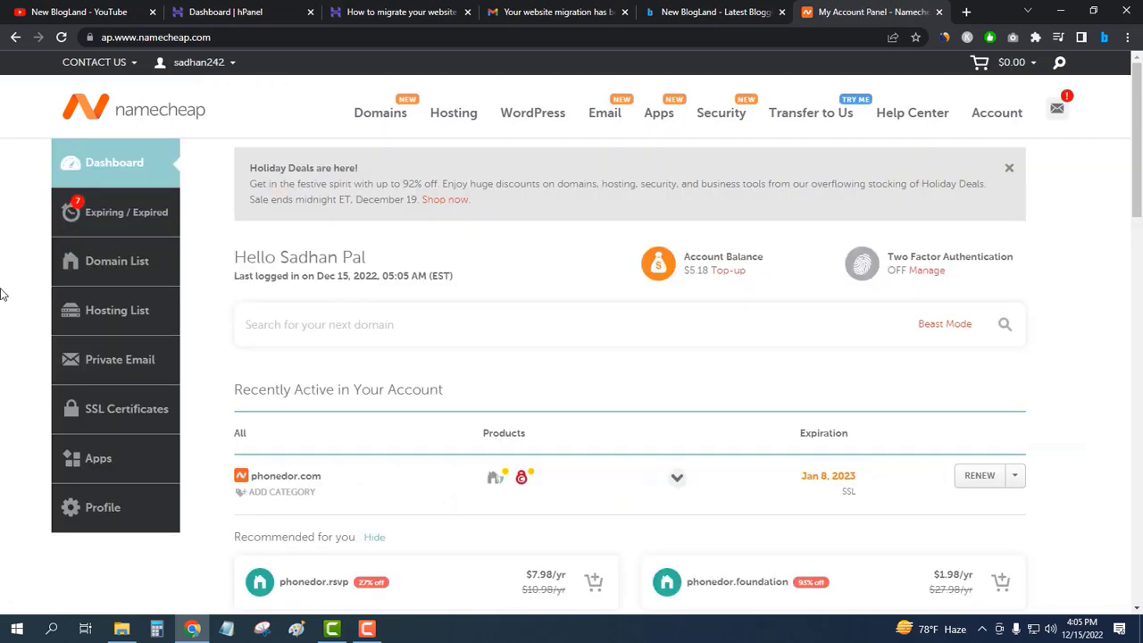
pyautogui.scroll(-4, 2, 295)
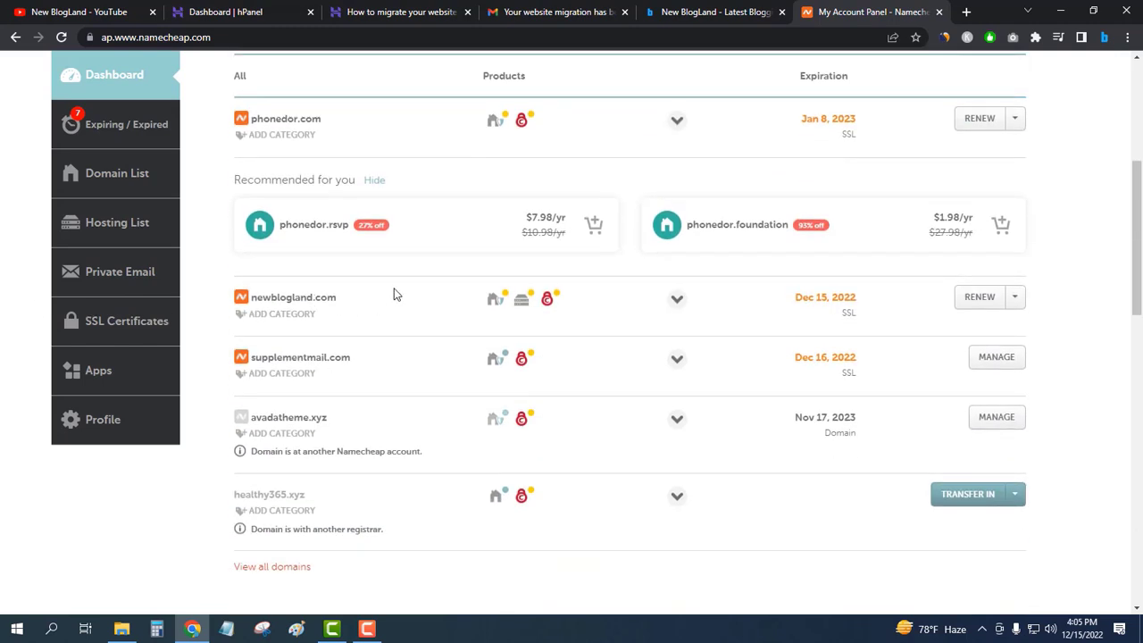
# Return to hPanel and start the domain fix for newblogland.com to get Hostinger's nameserver change instructions
pyautogui.click(214, 10)
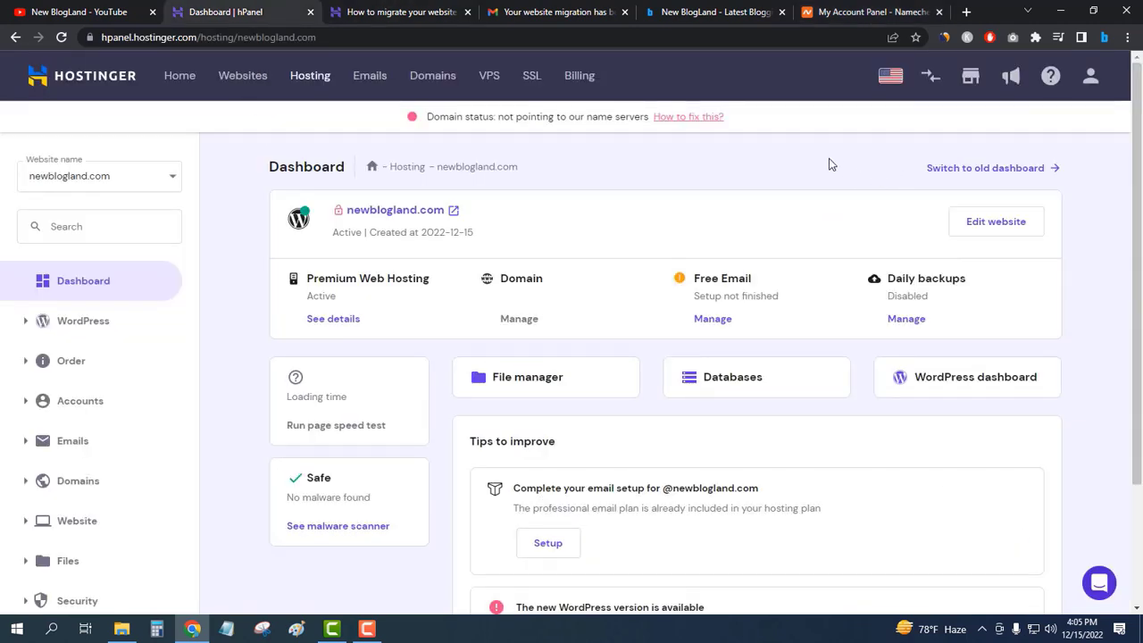
pyautogui.click(677, 116)
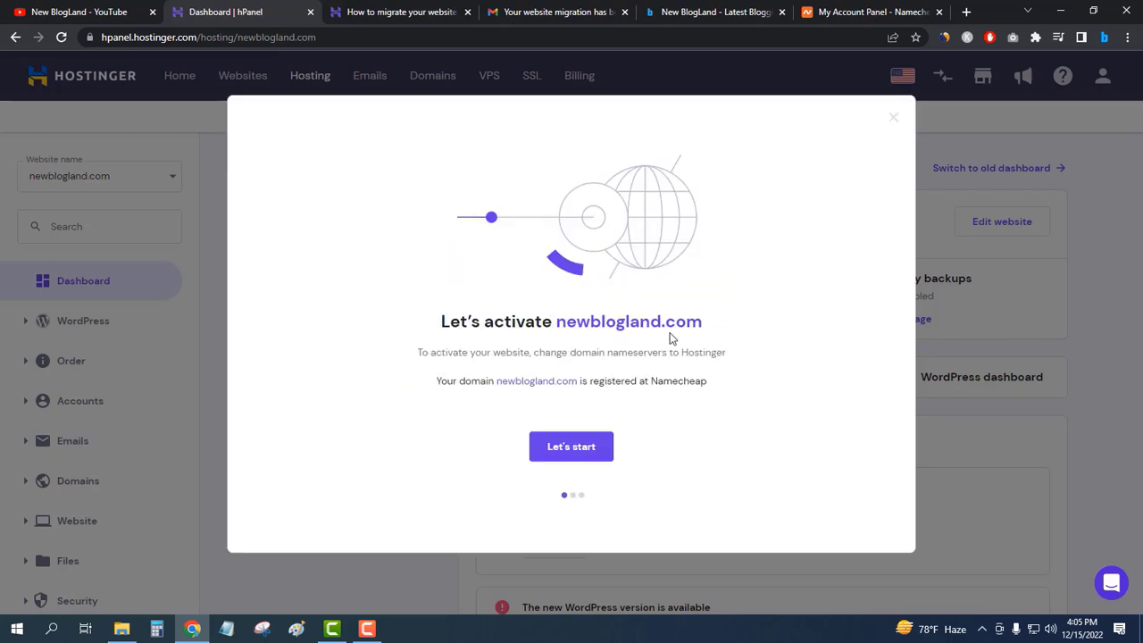
pyautogui.click(593, 450)
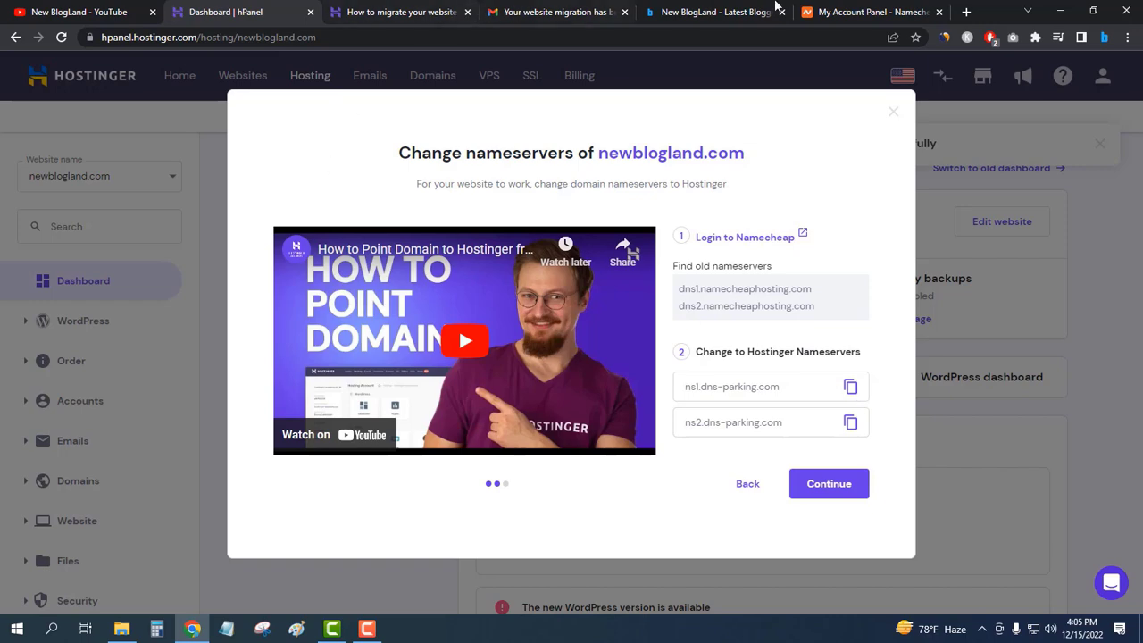
# Return to Namecheap and open the domain management details for newblogland.com
pyautogui.click(840, 11)
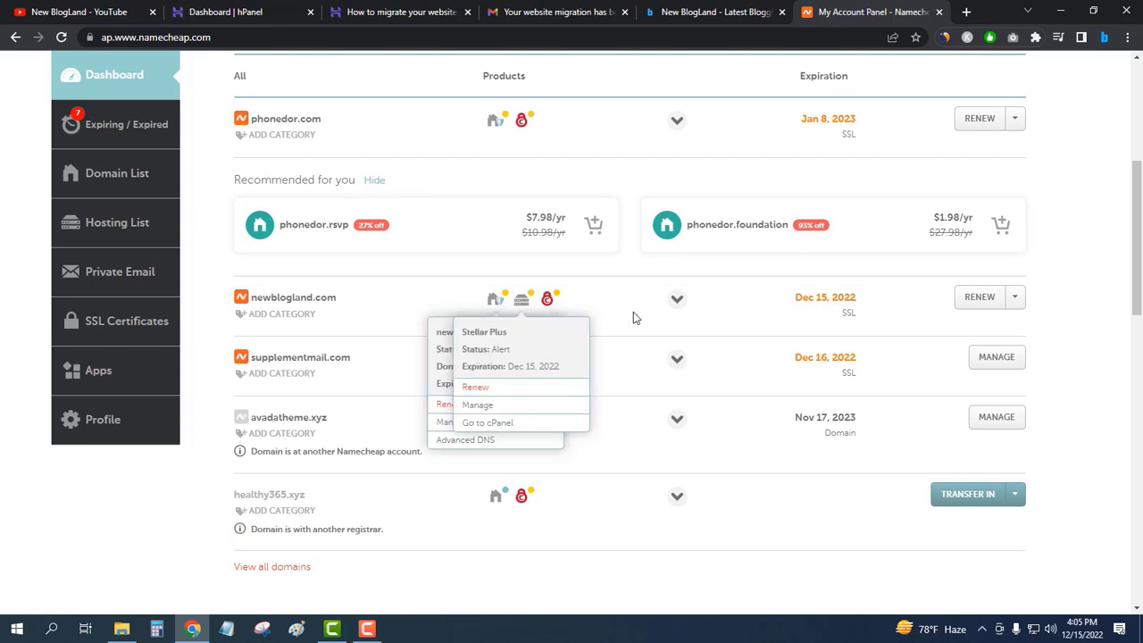
pyautogui.click(1015, 299)
pyautogui.click(982, 324)
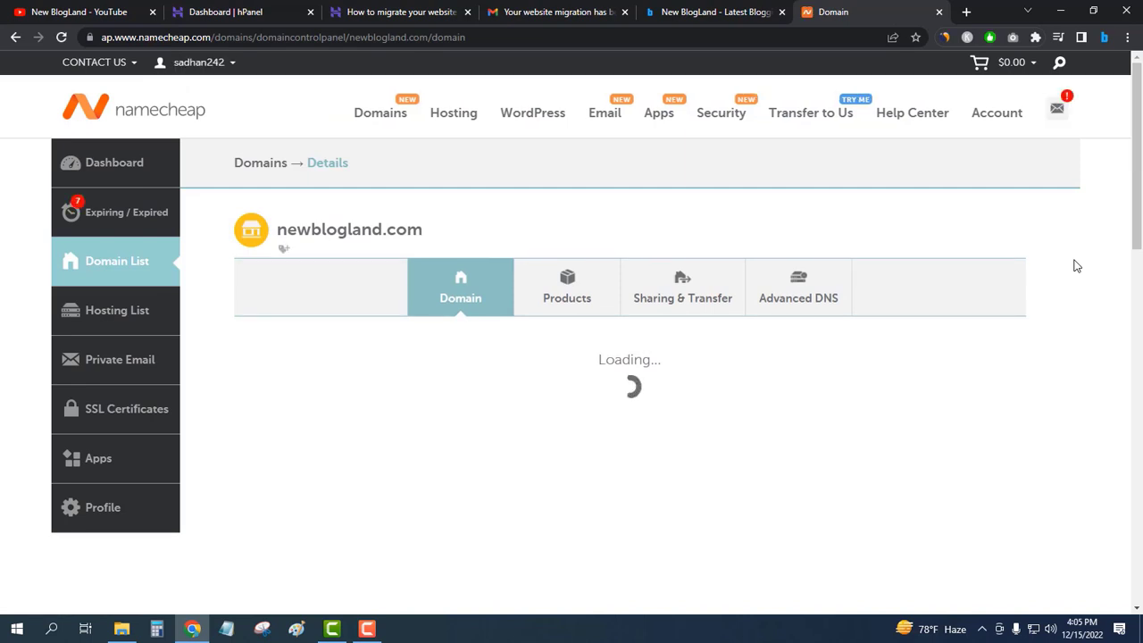
# Switch newblogland.com's nameservers to Custom DNS and enter ns1.dns-parking.com as the first nameserver
pyautogui.scroll(-2, 1076, 261)
pyautogui.scroll(-3, 1077, 259)
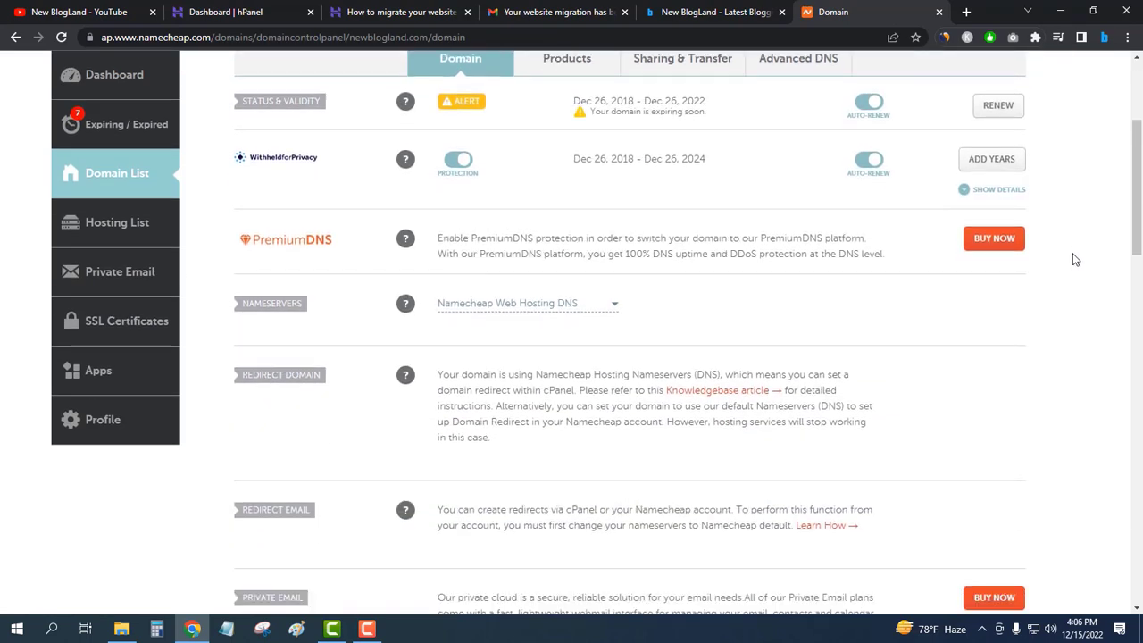
pyautogui.scroll(-1, 1075, 258)
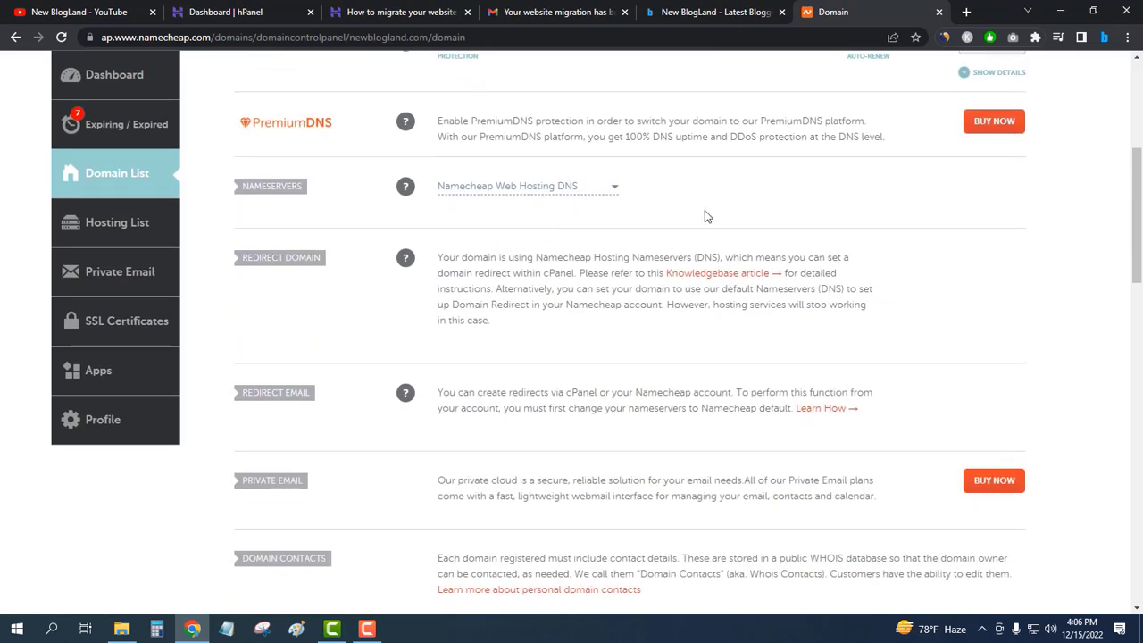
pyautogui.click(612, 195)
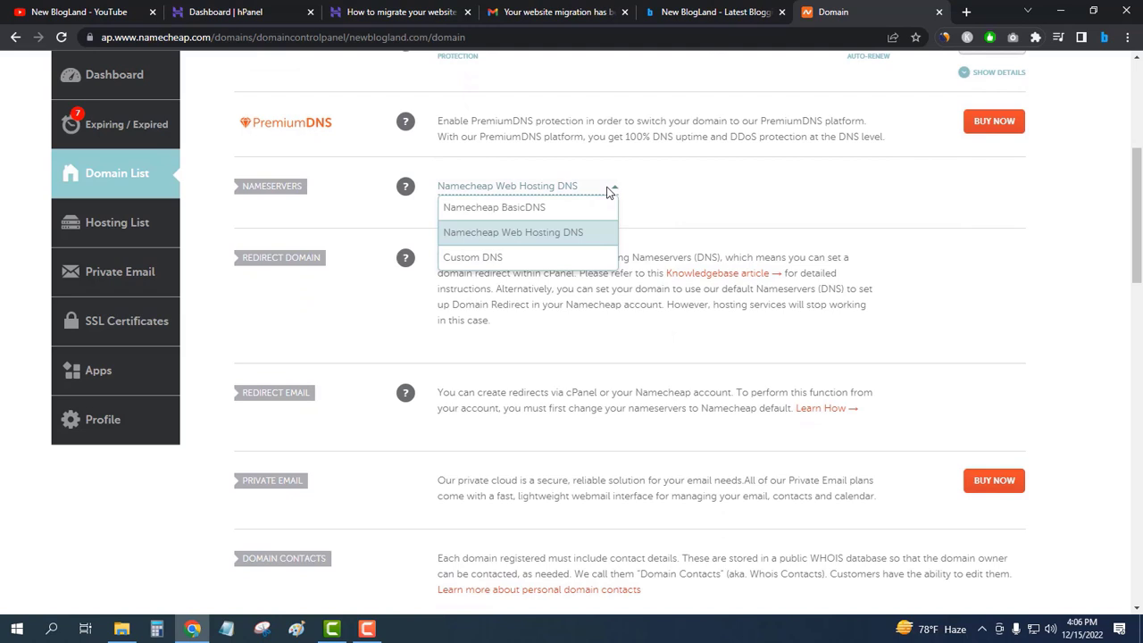
pyautogui.click(497, 259)
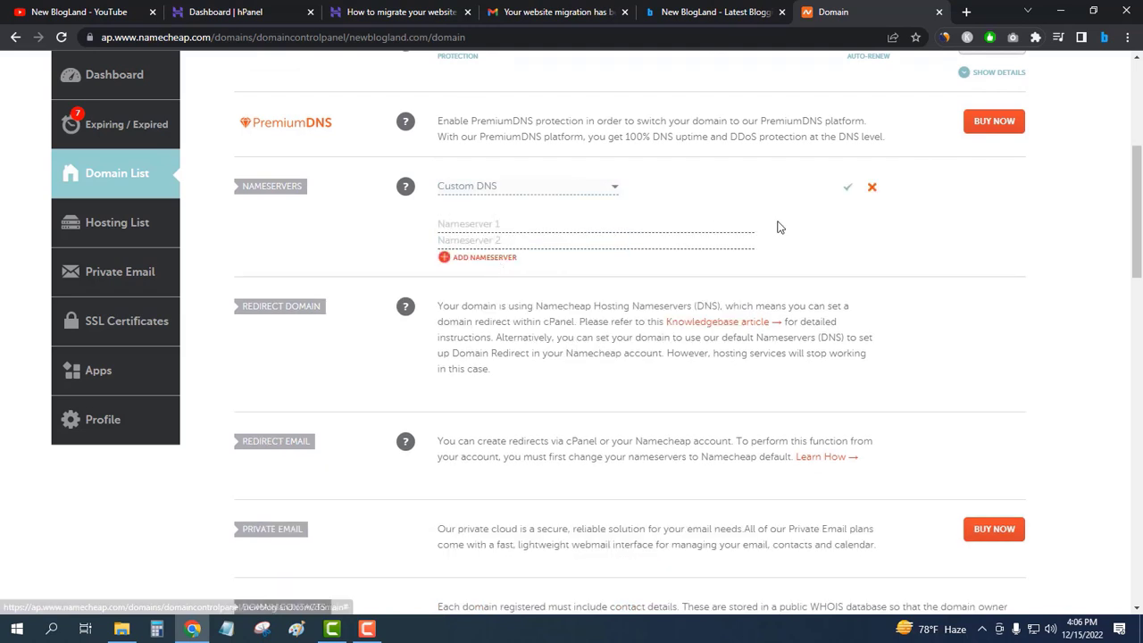
pyautogui.rightClick(467, 223)
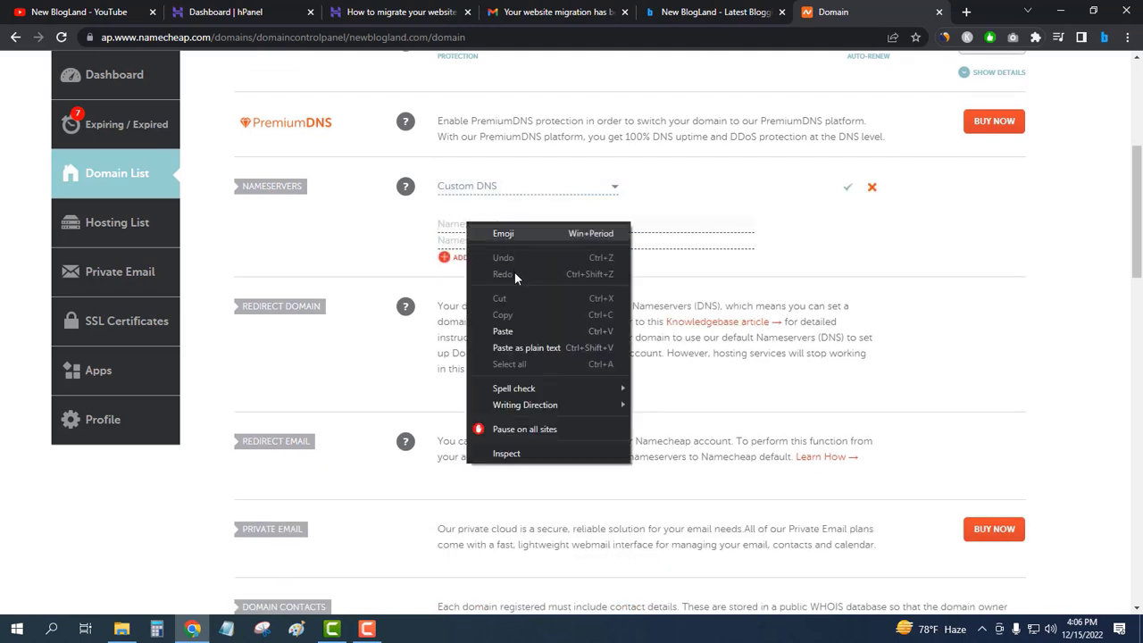
pyautogui.click(503, 331)
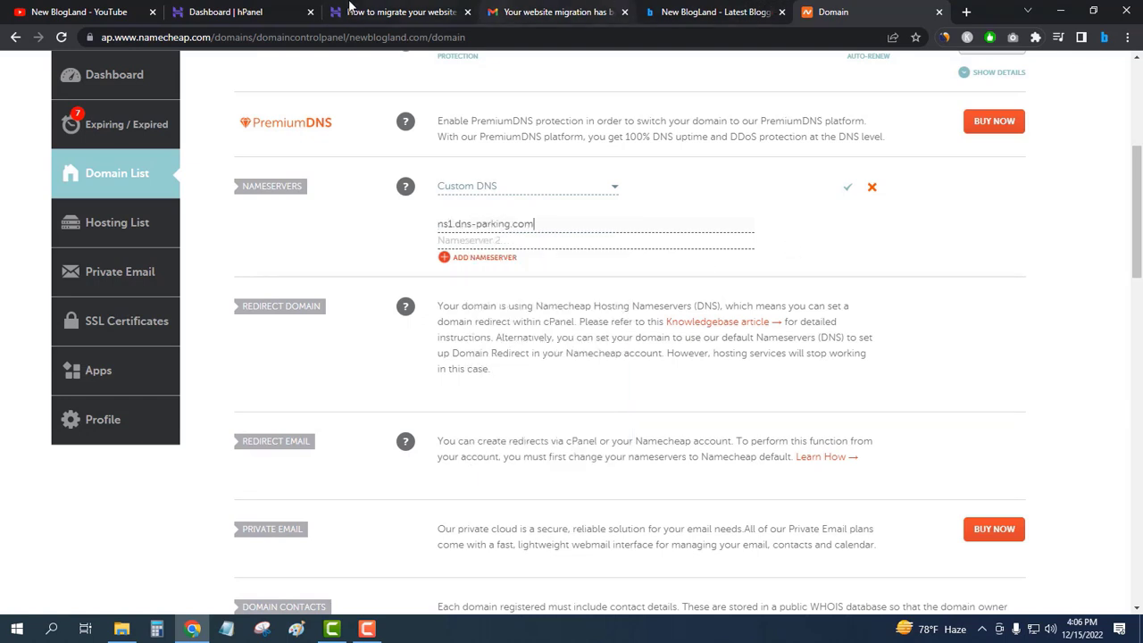
# Copy the second Hostinger nameserver from hPanel, enter ns2.dns-parking.com as Nameserver 2 in Namecheap, and save the nameserver change
pyautogui.click(232, 12)
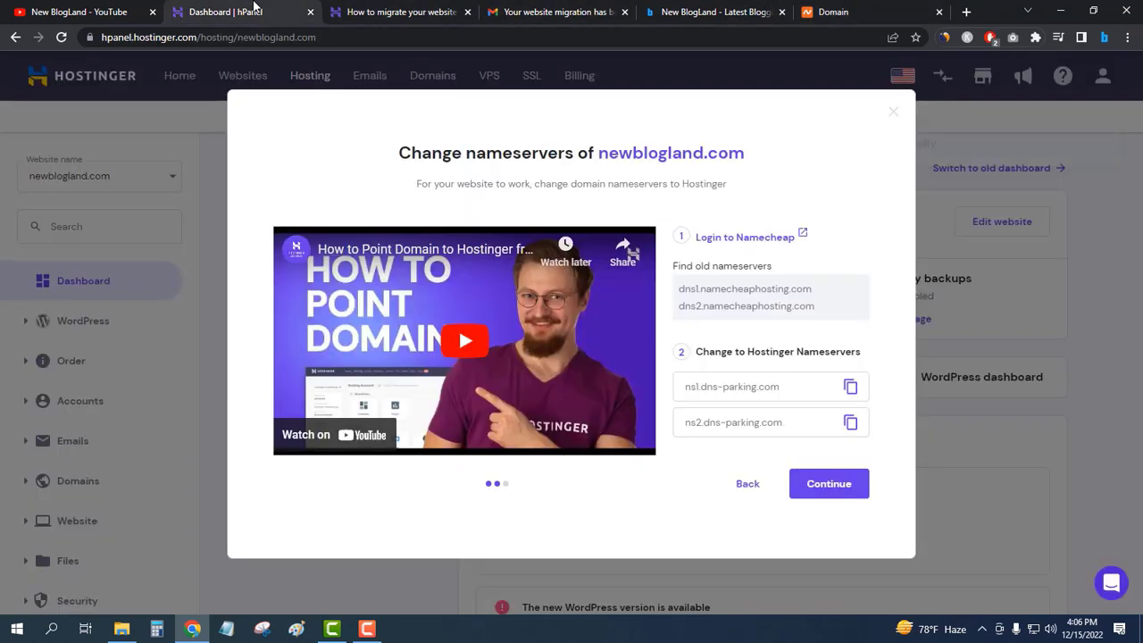
pyautogui.click(851, 422)
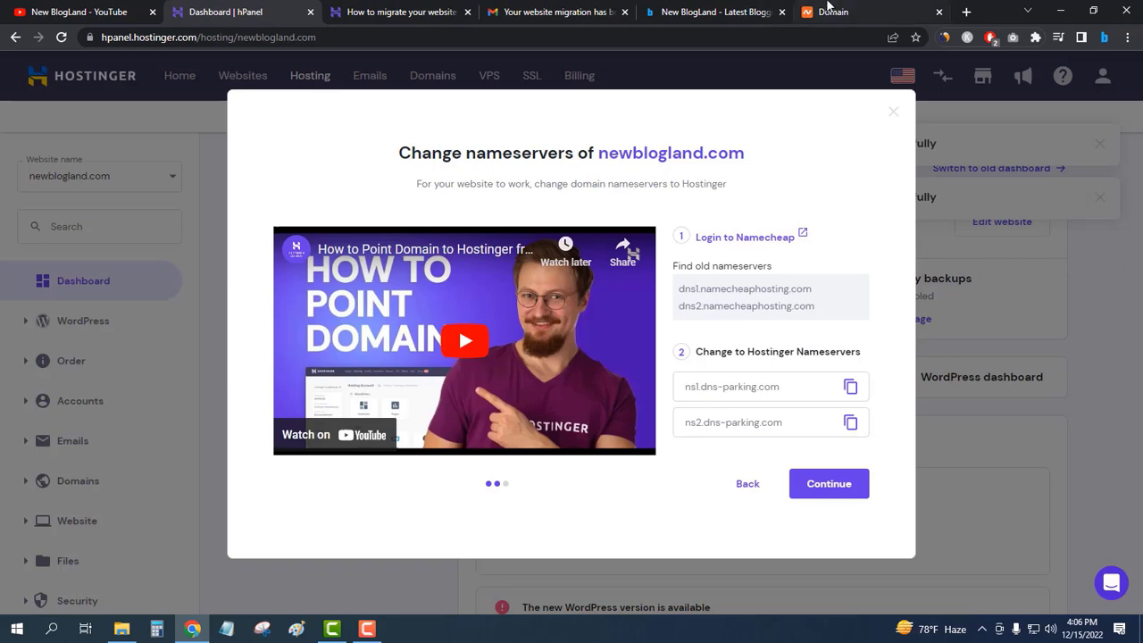
pyautogui.click(828, 12)
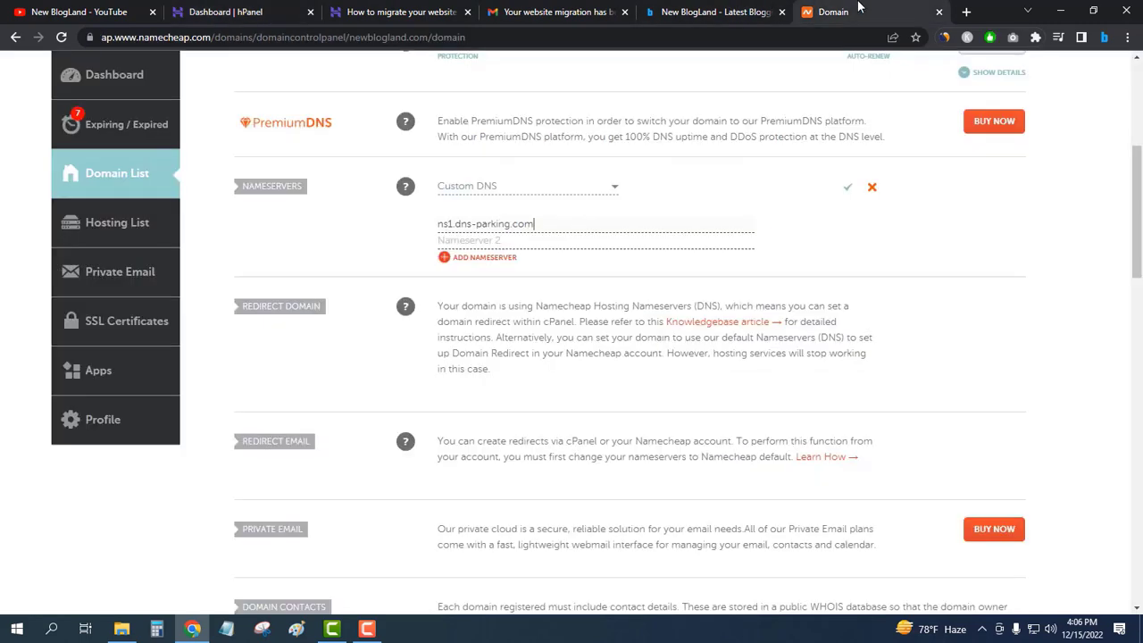
pyautogui.rightClick(520, 241)
pyautogui.click(558, 350)
pyautogui.click(848, 188)
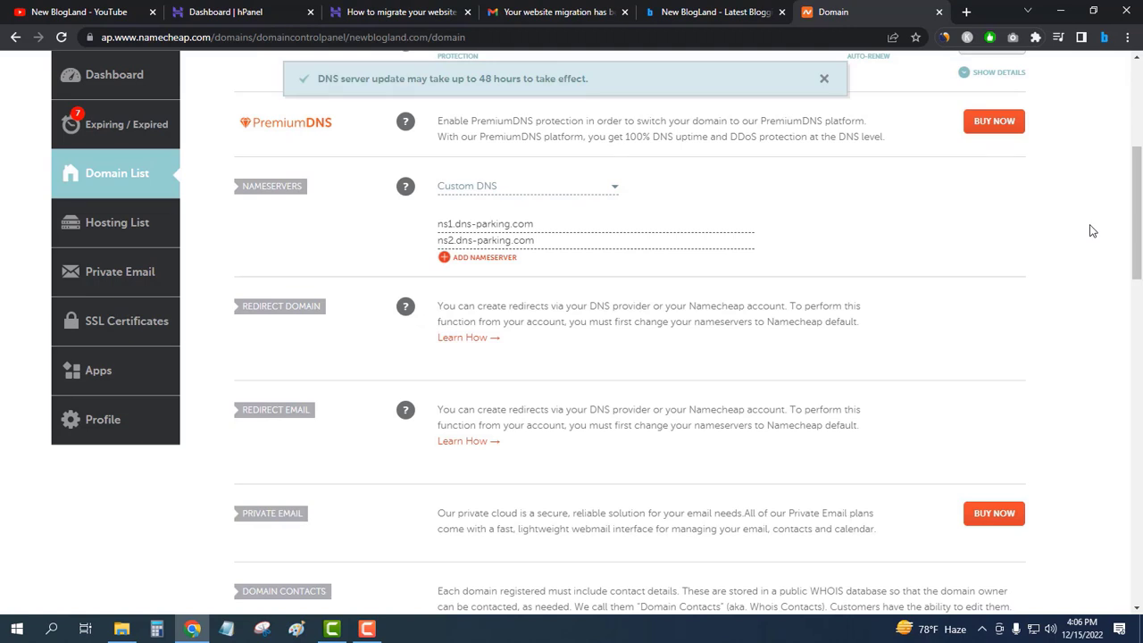
pyautogui.scroll(1, 1090, 232)
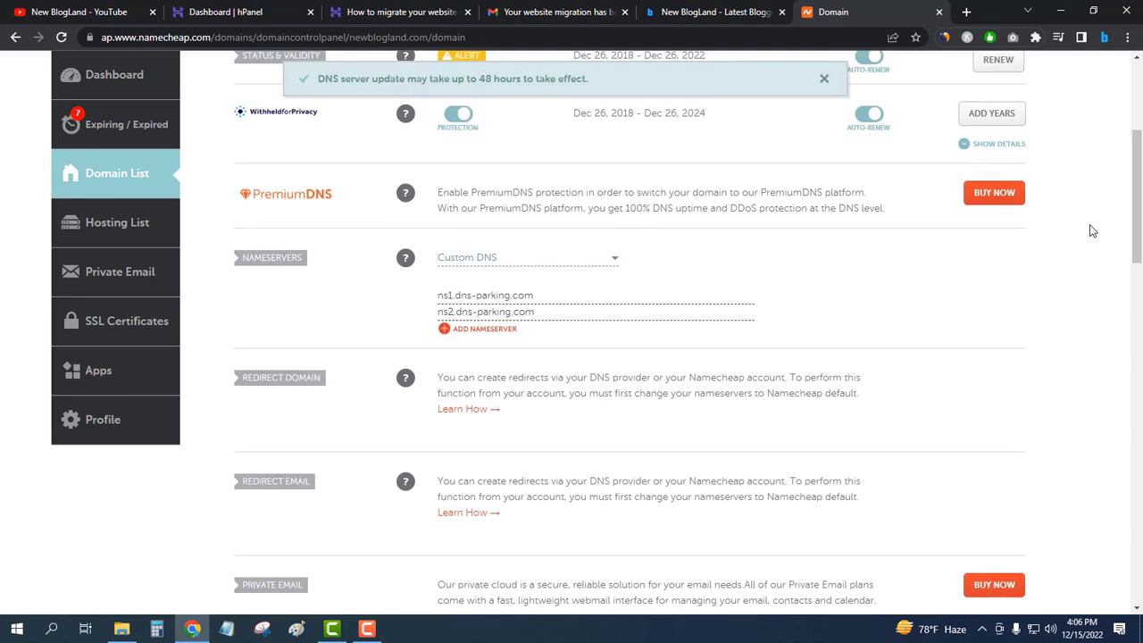
pyautogui.scroll(4, 1089, 232)
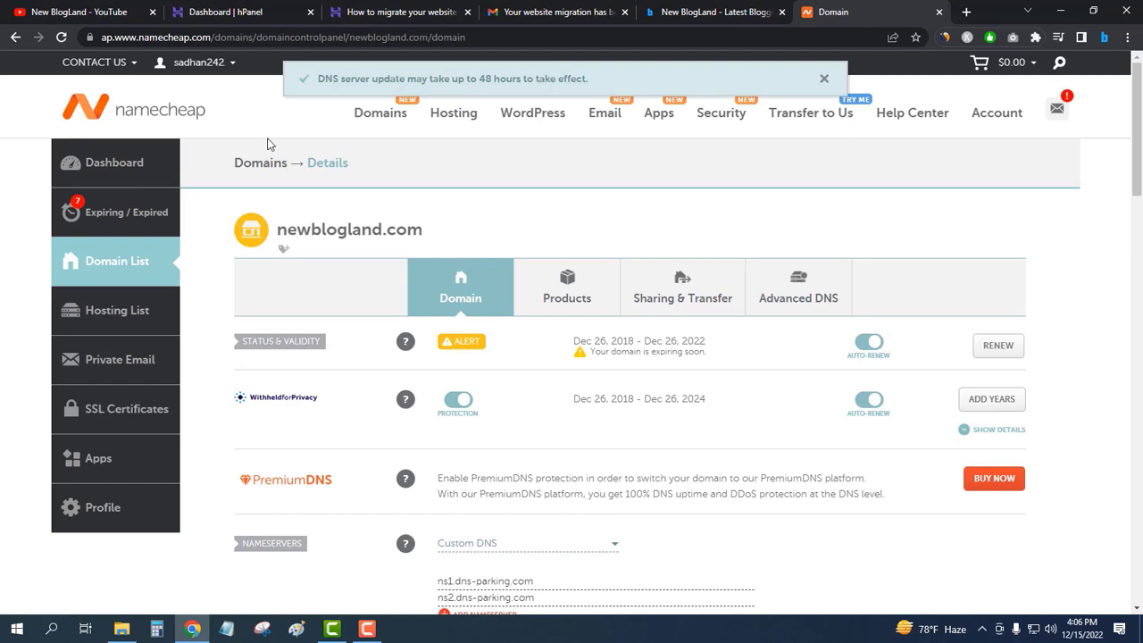
# Return to hPanel, continue past the nameserver change instructions, and open the linked whatsmydns.net nameserver status checker
pyautogui.click(210, 12)
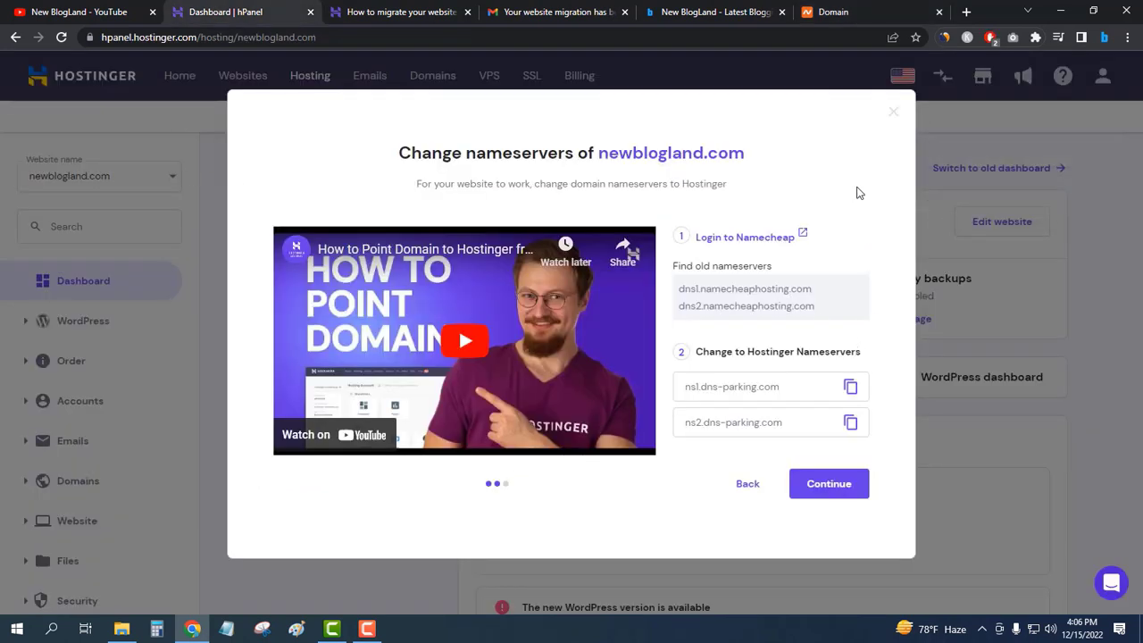
pyautogui.click(839, 484)
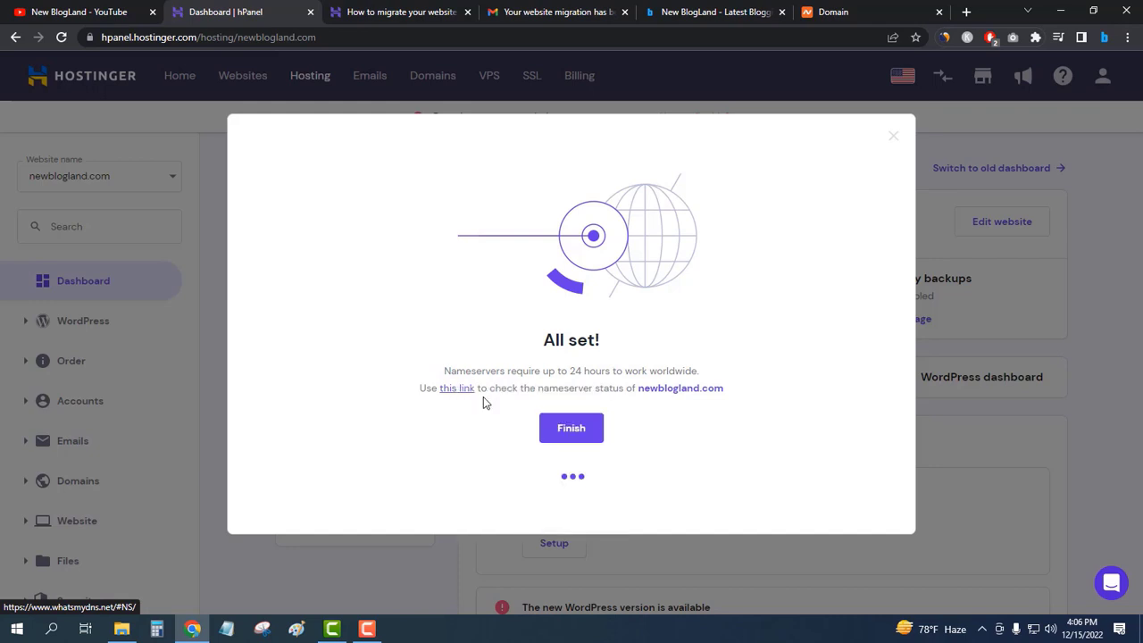
pyautogui.middleClick(456, 391)
pyautogui.click(376, 12)
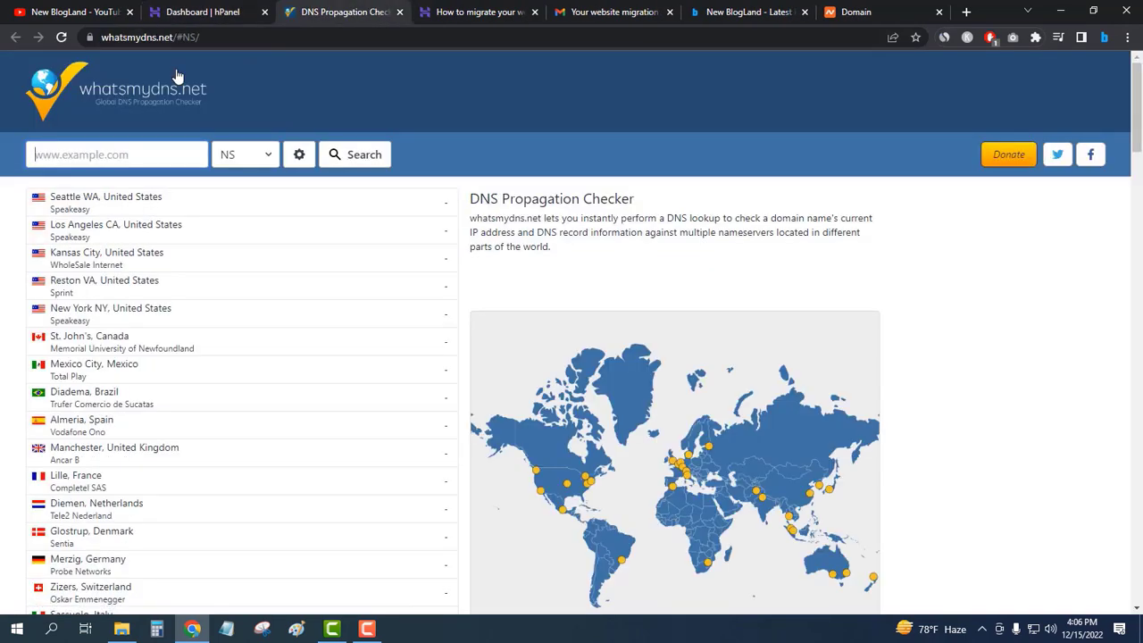
# Copy newblogland.com from hPanel's completion message and look up its NS records in the whatsmydns.net propagation checker
pyautogui.click(237, 10)
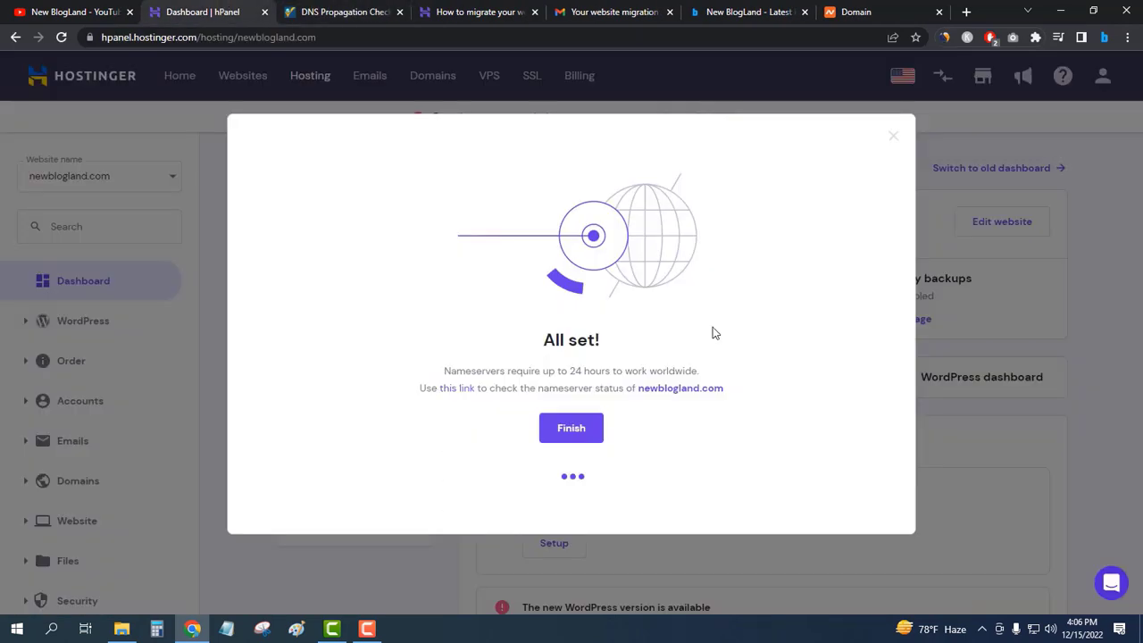
pyautogui.moveTo(639, 389); pyautogui.dragTo(725, 387)
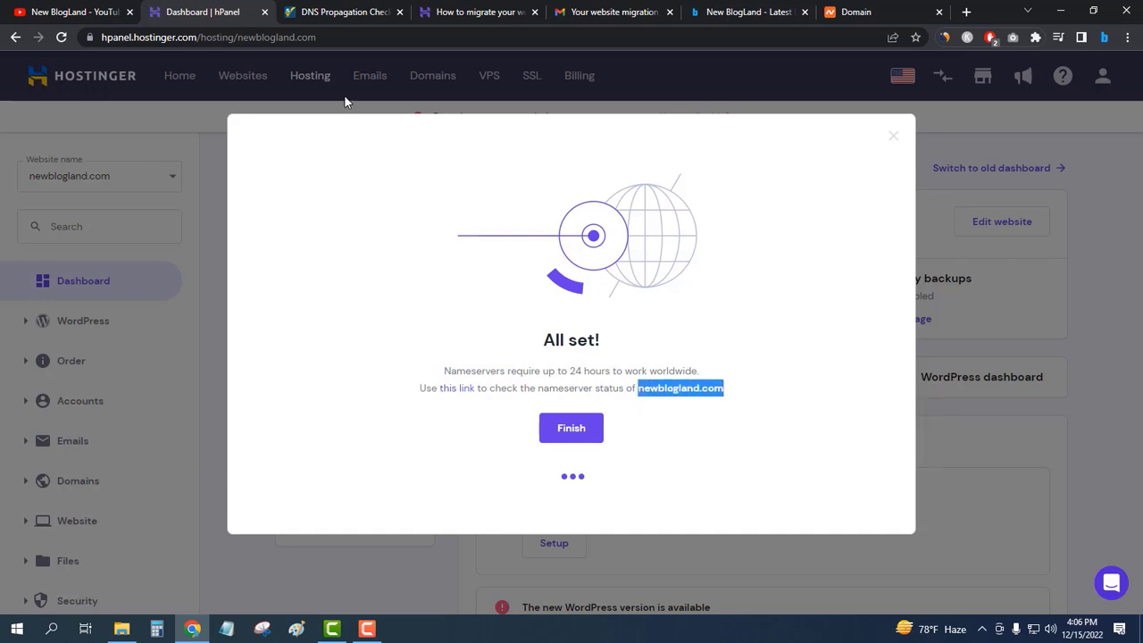
pyautogui.click(344, 11)
pyautogui.rightClick(129, 153)
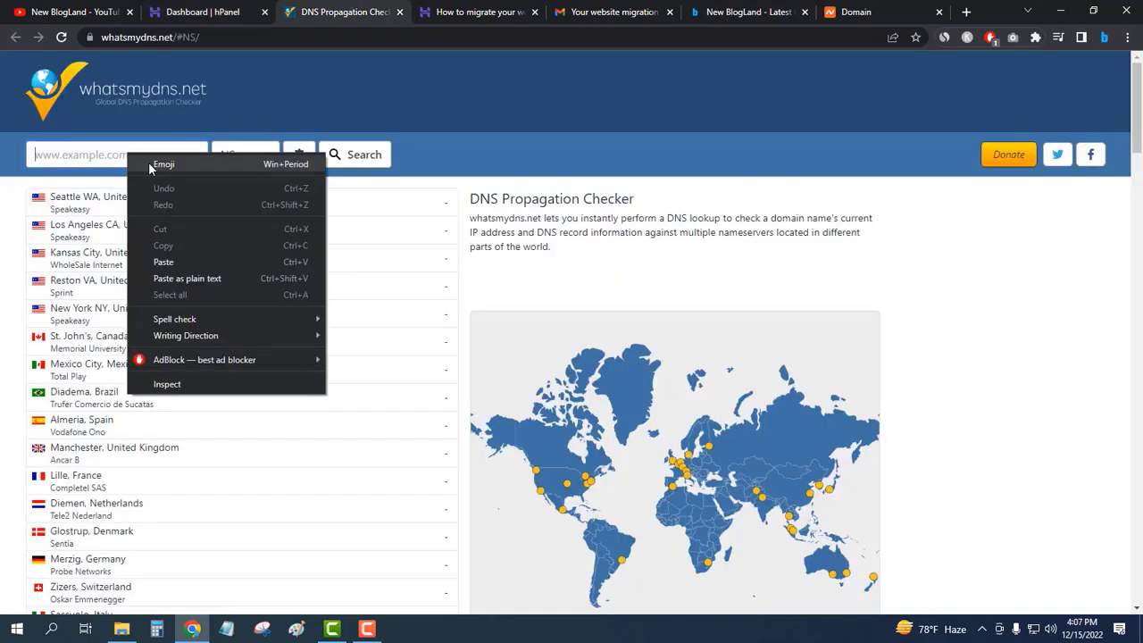
pyautogui.click(185, 259)
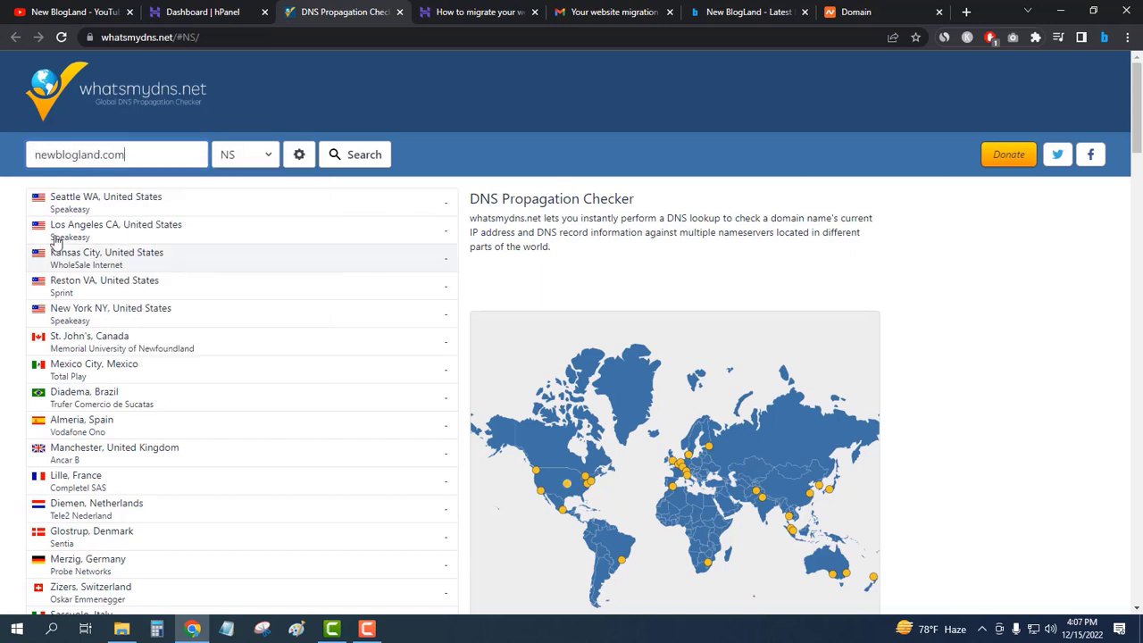
pyautogui.click(363, 154)
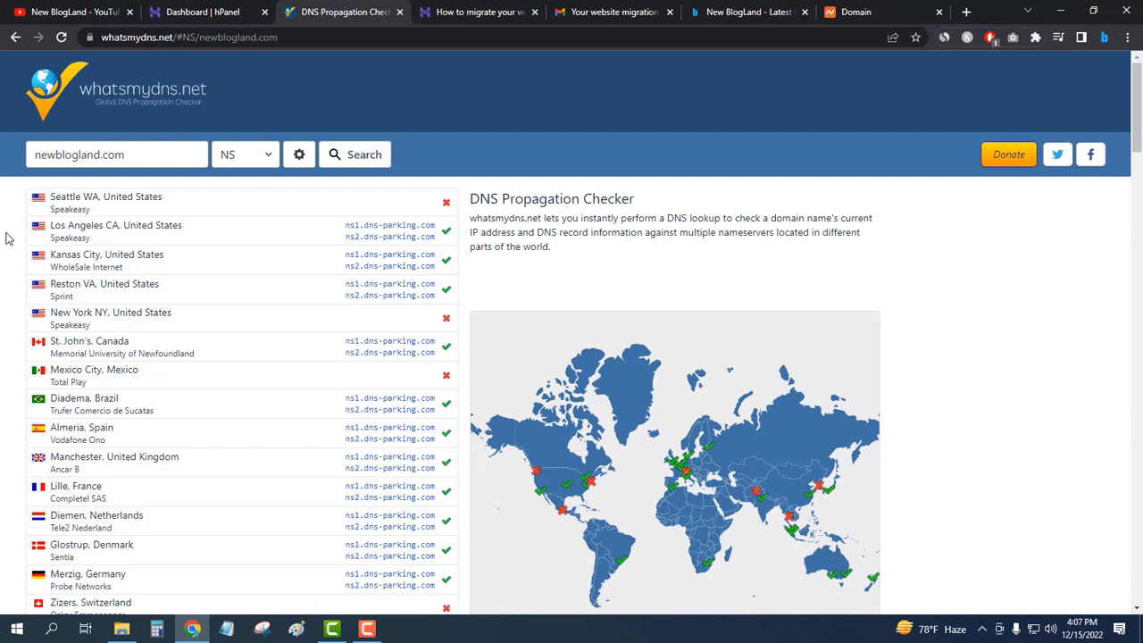
# Repeat the NS propagation lookup for newblogland.com to recheck the locations that have not updated
pyautogui.click(211, 8)
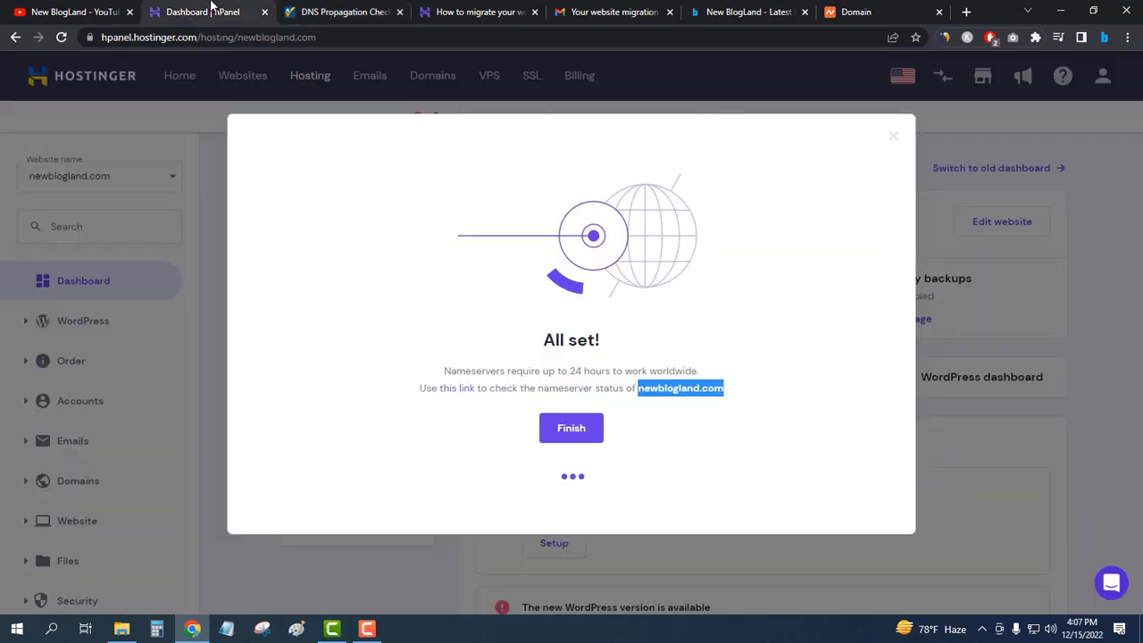
pyautogui.click(348, 10)
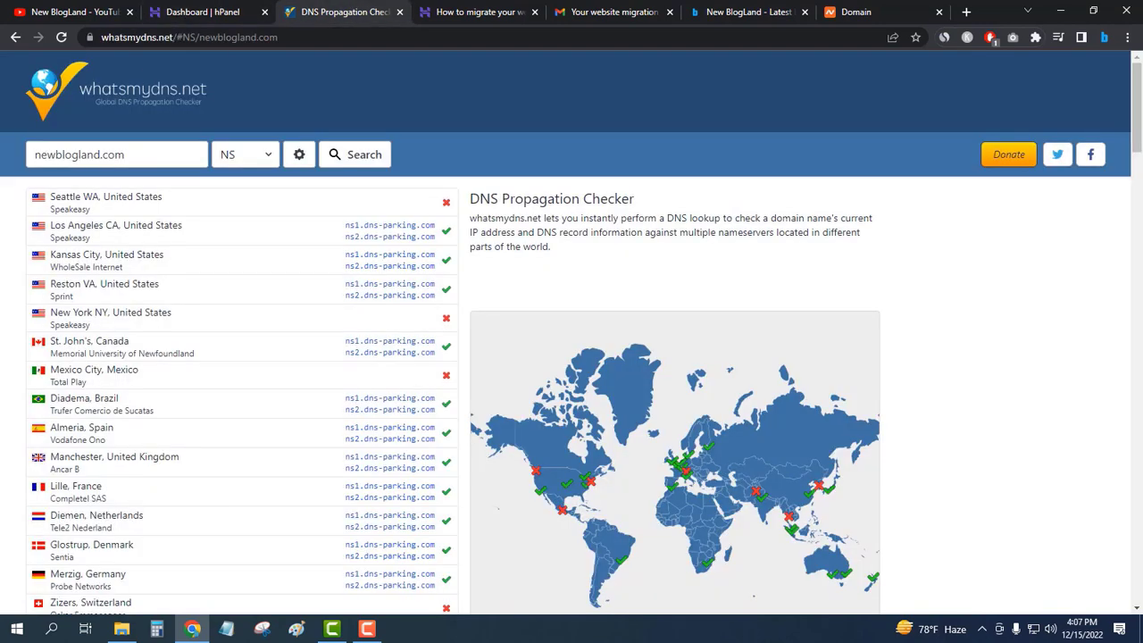
pyautogui.click(347, 155)
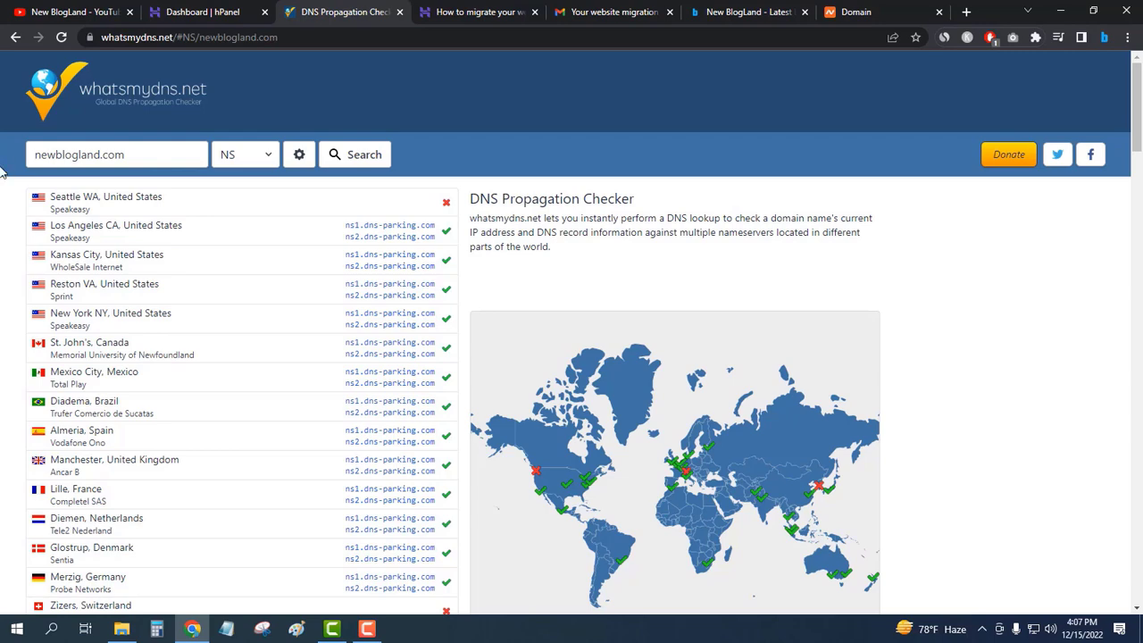
pyautogui.click(368, 154)
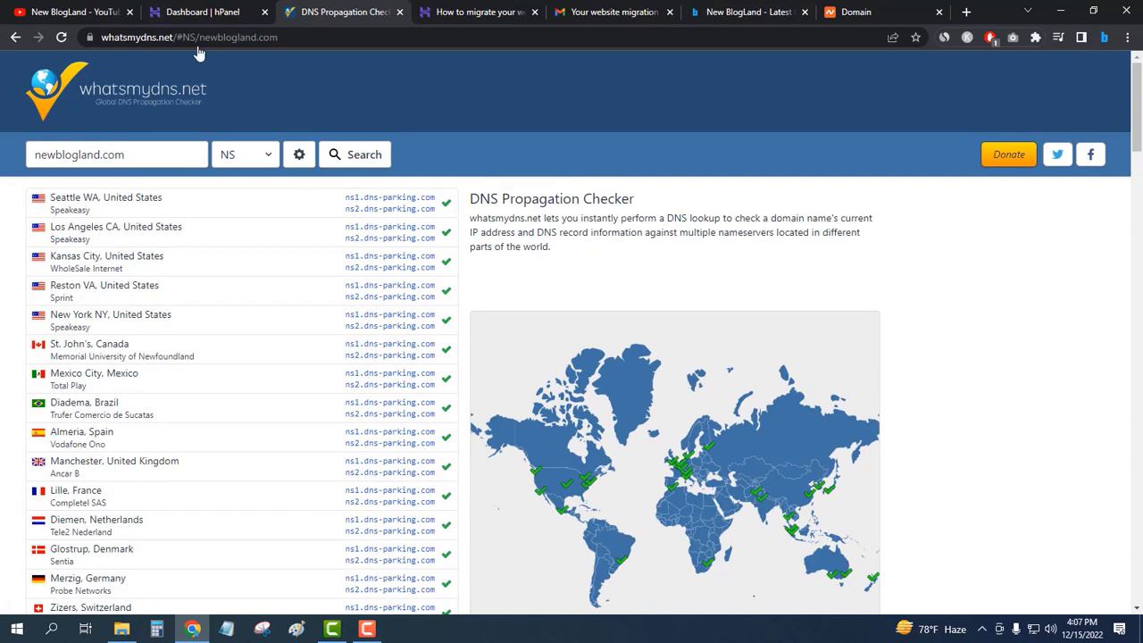
# Close the DNS checker, finish the nameserver setup in hPanel, and open the newblogland.com site from its dashboard
pyautogui.click(399, 12)
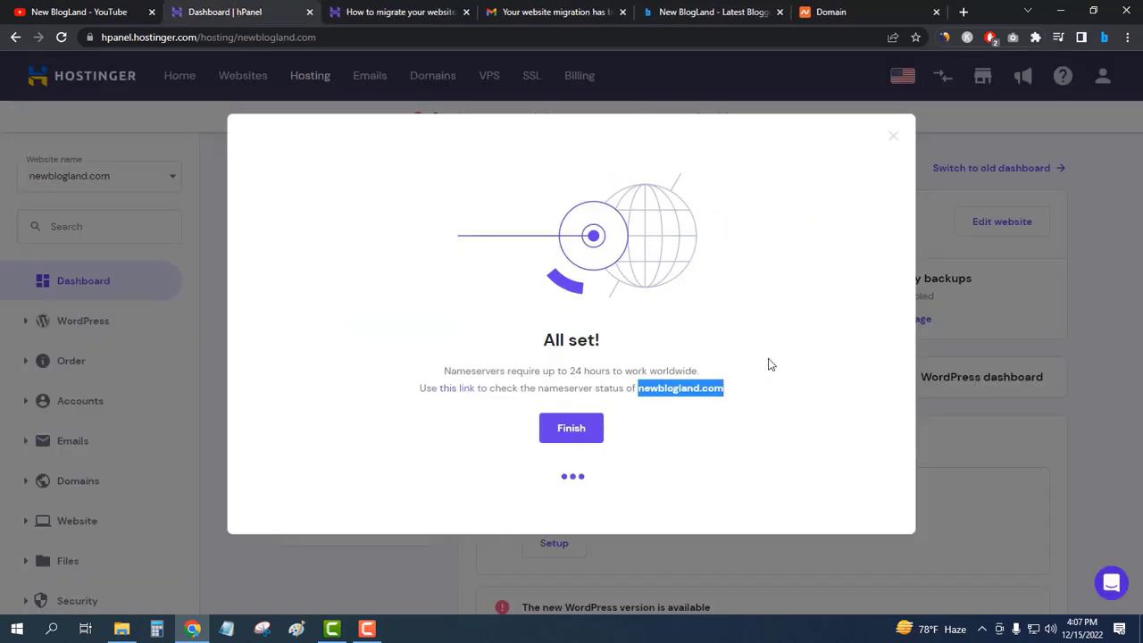
pyautogui.click(601, 431)
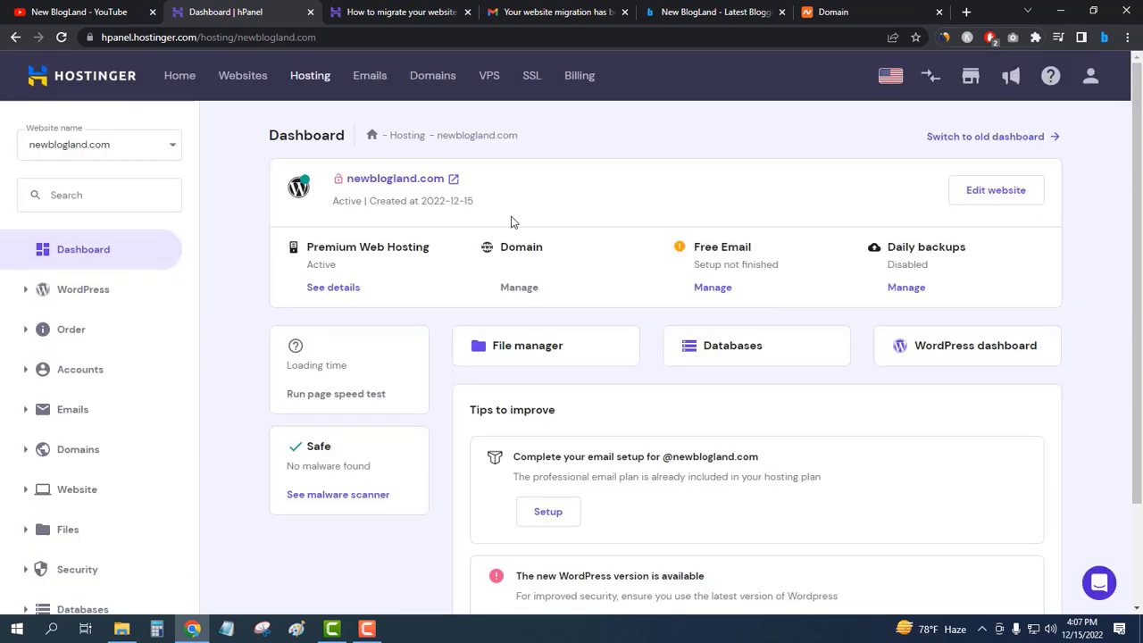
pyautogui.click(451, 180)
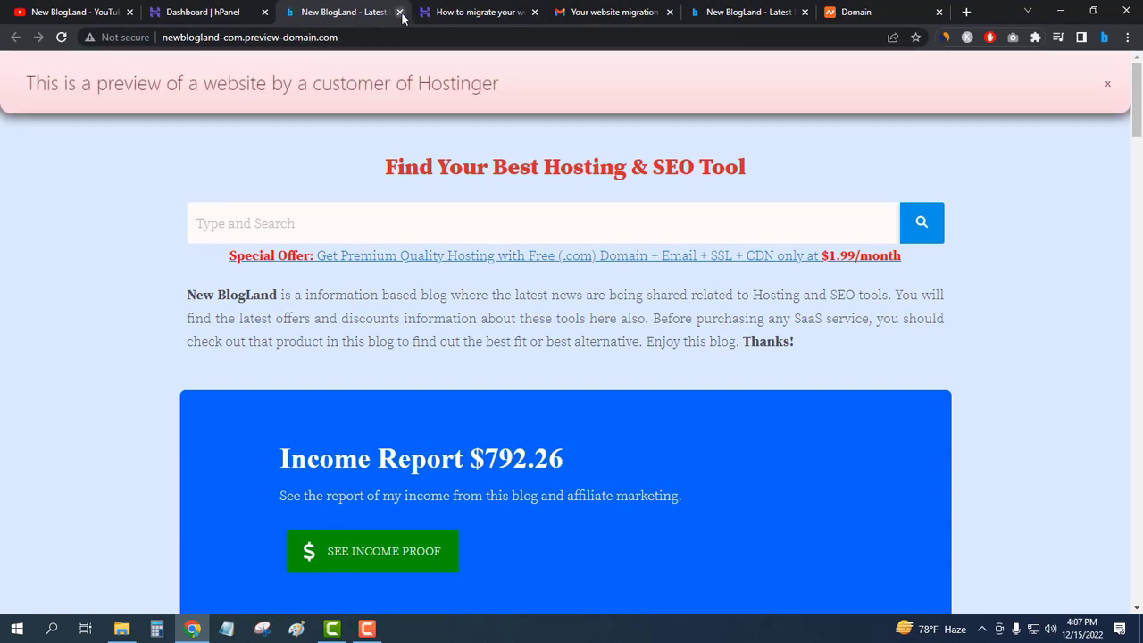
# Copy the newblogland.com domain name from the hPanel dashboard and open a new Incognito window
pyautogui.click(202, 12)
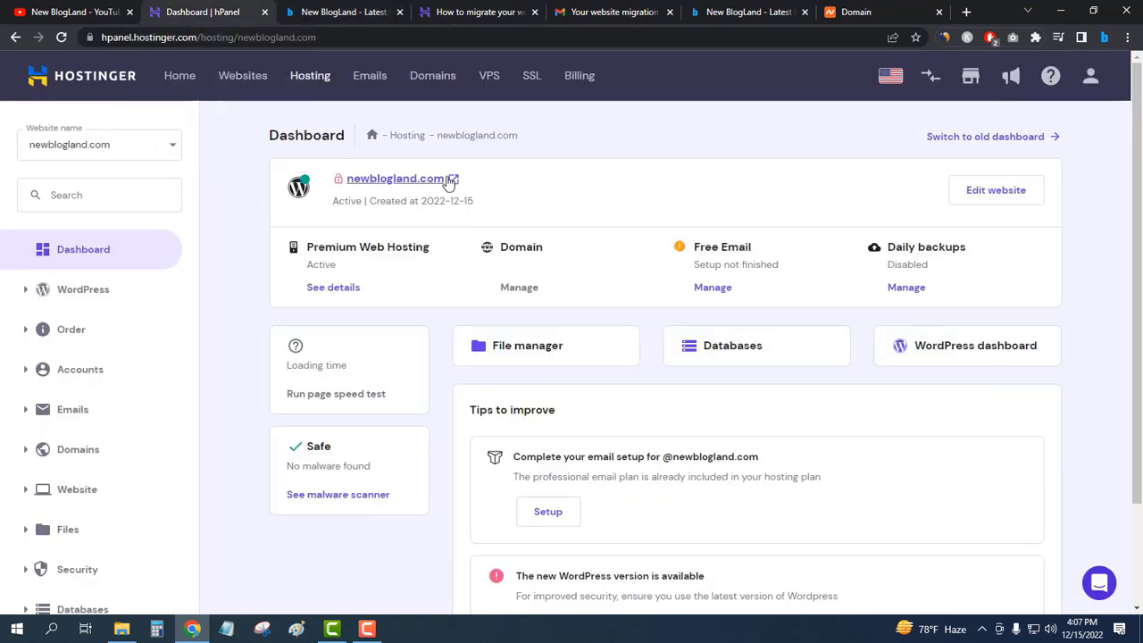
pyautogui.rightClick(451, 178)
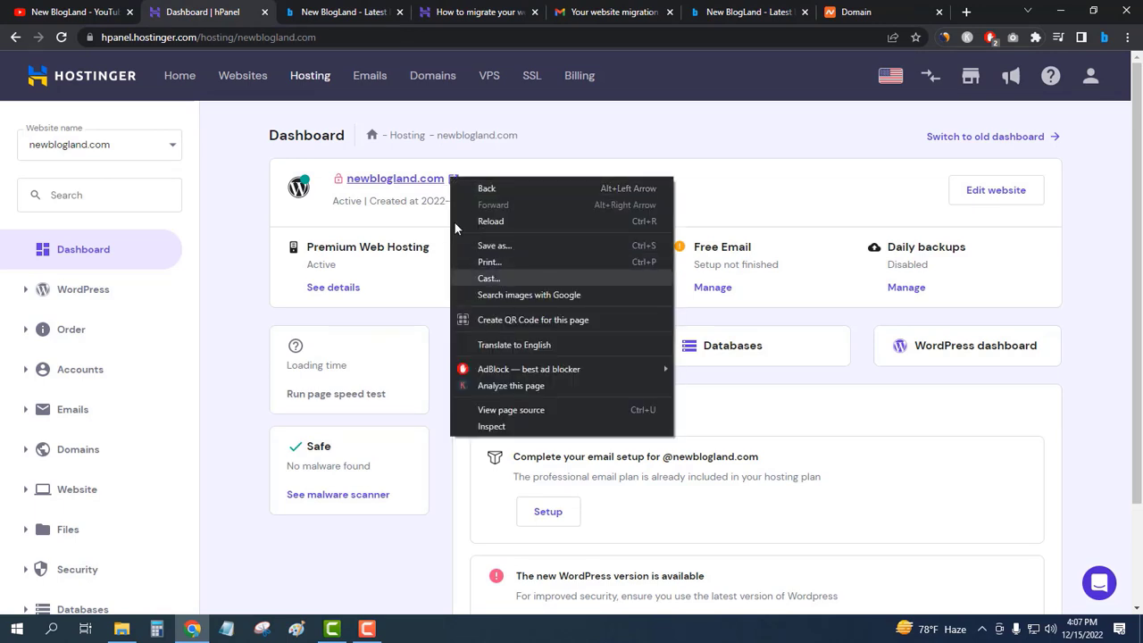
pyautogui.rightClick(386, 177)
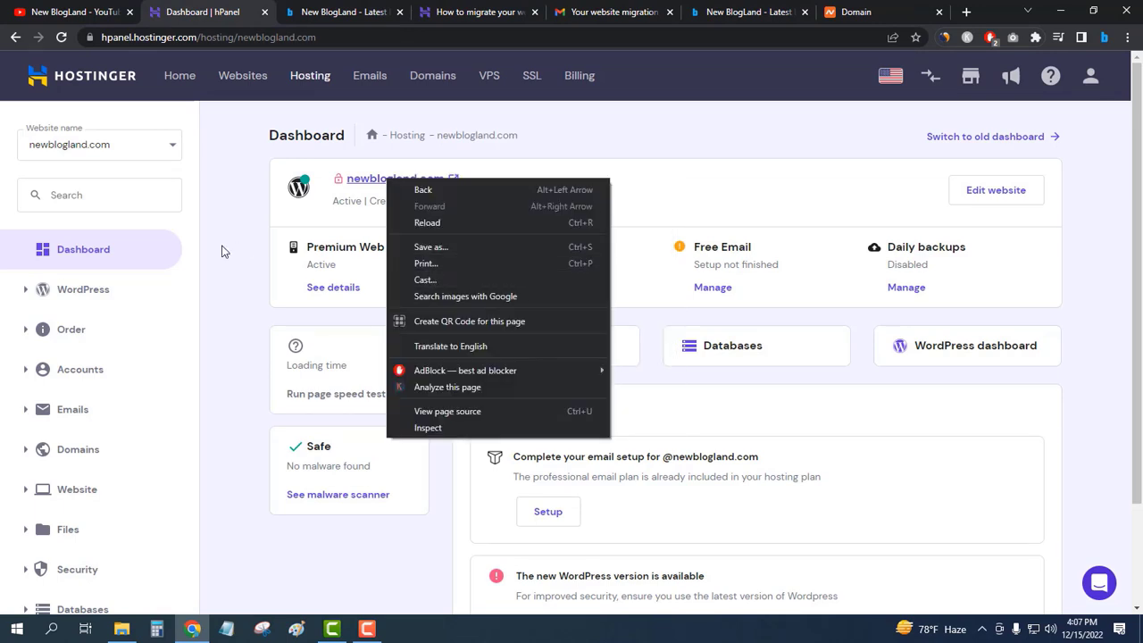
pyautogui.click(351, 168)
pyautogui.moveTo(347, 178); pyautogui.dragTo(447, 179)
pyautogui.hotkey('ctrl', 'c')
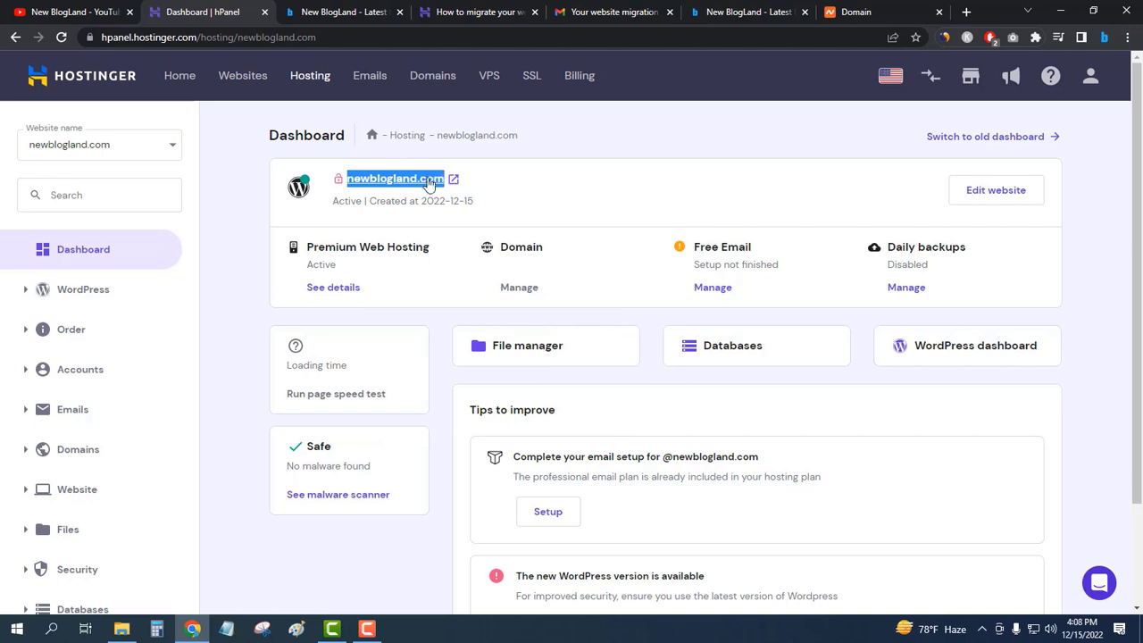
pyautogui.rightClick(423, 178)
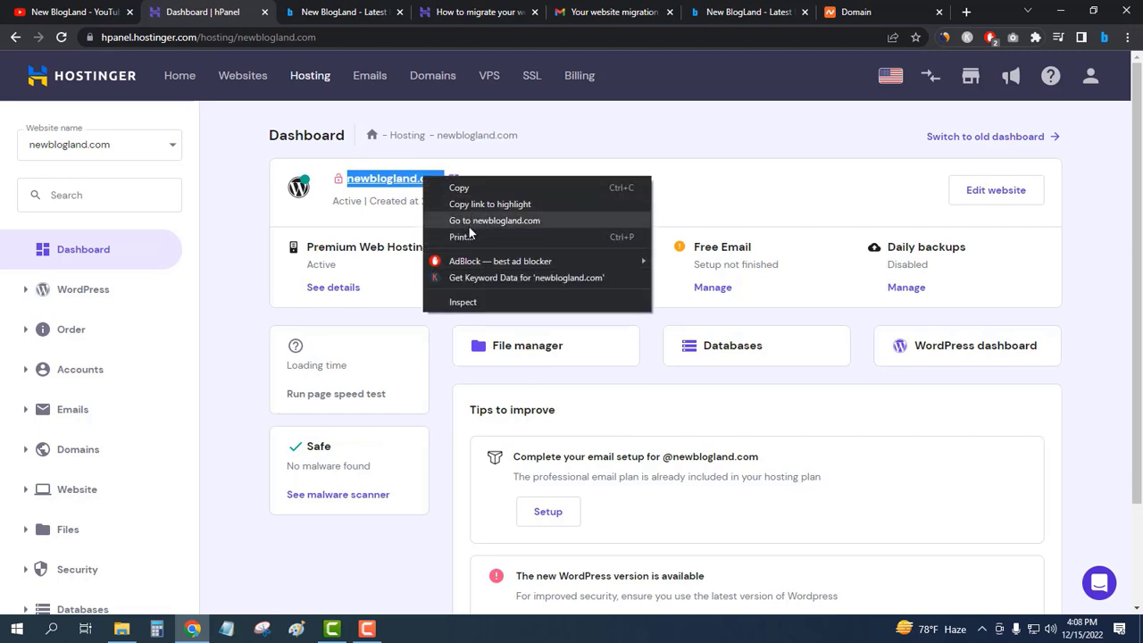
pyautogui.click(465, 189)
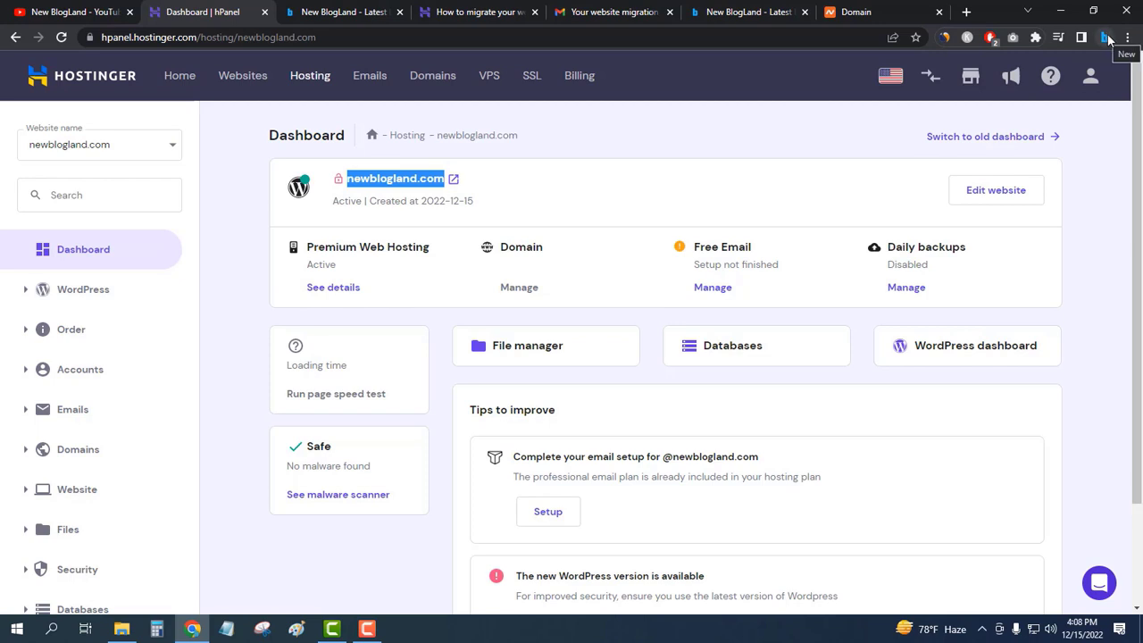
pyautogui.click(1128, 36)
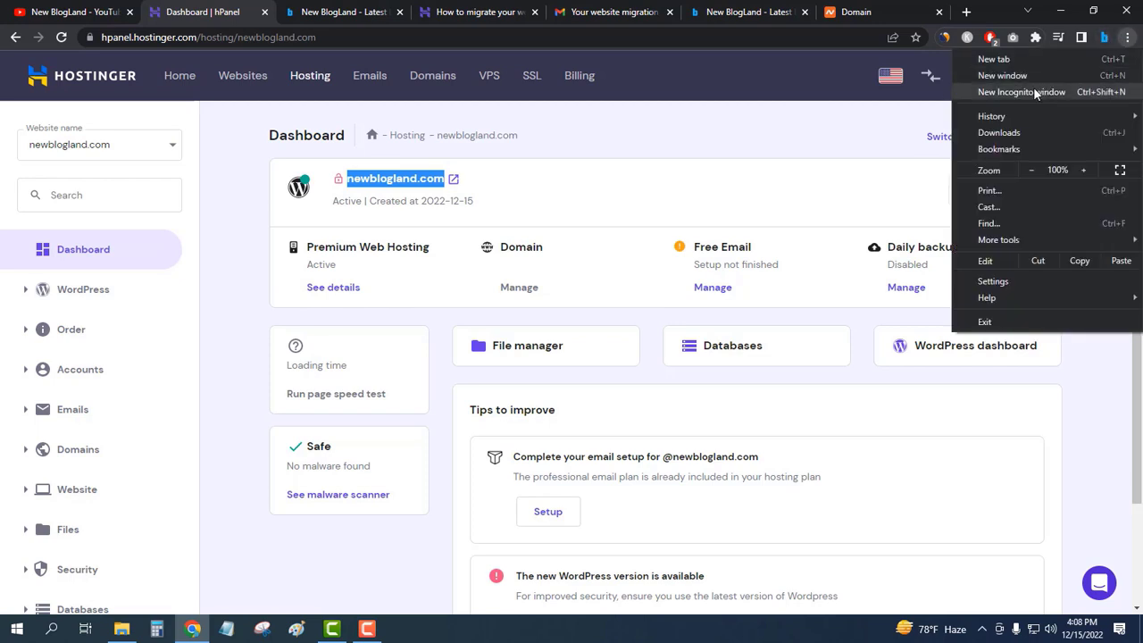
pyautogui.click(1036, 93)
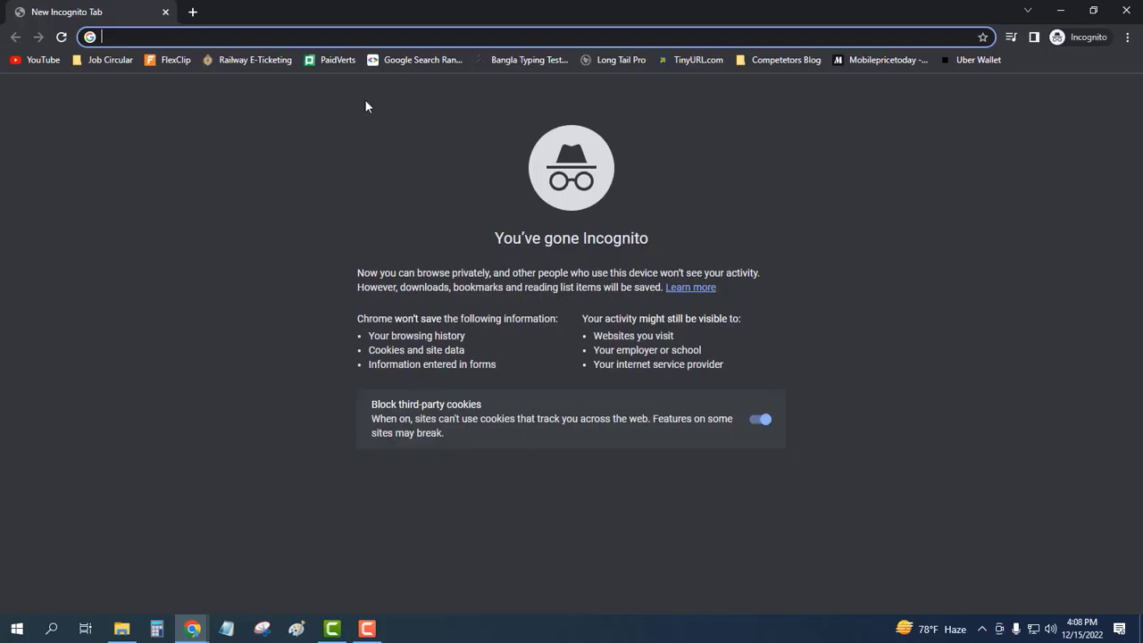
# Load newblogland.com in the Incognito window using the copied domain name, and reload the page
pyautogui.rightClick(188, 36)
pyautogui.click(263, 151)
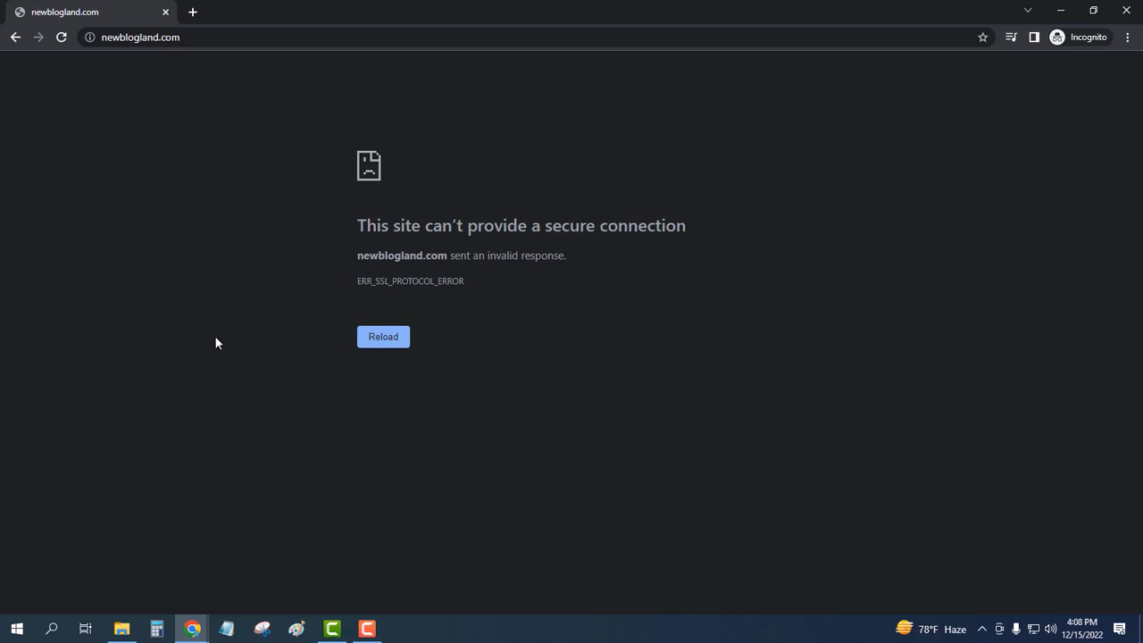
pyautogui.click(61, 37)
pyautogui.click(67, 40)
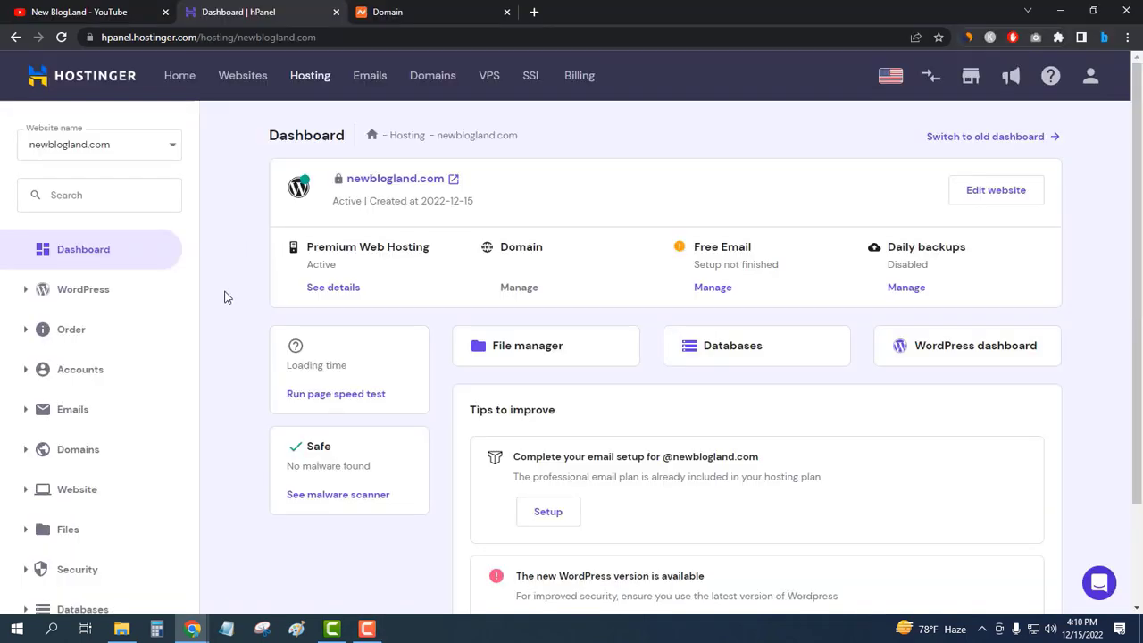
# Switch from hPanel back to the Incognito window and load newblogland.com again
pyautogui.moveTo(192, 629)
pyautogui.click(263, 576)
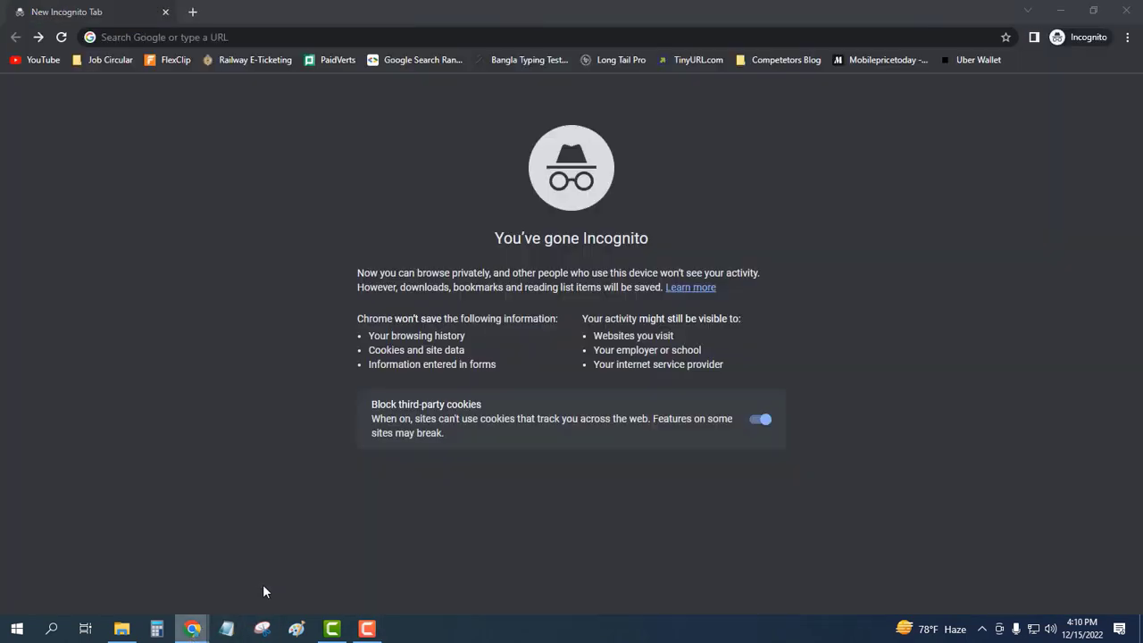
pyautogui.click(204, 36)
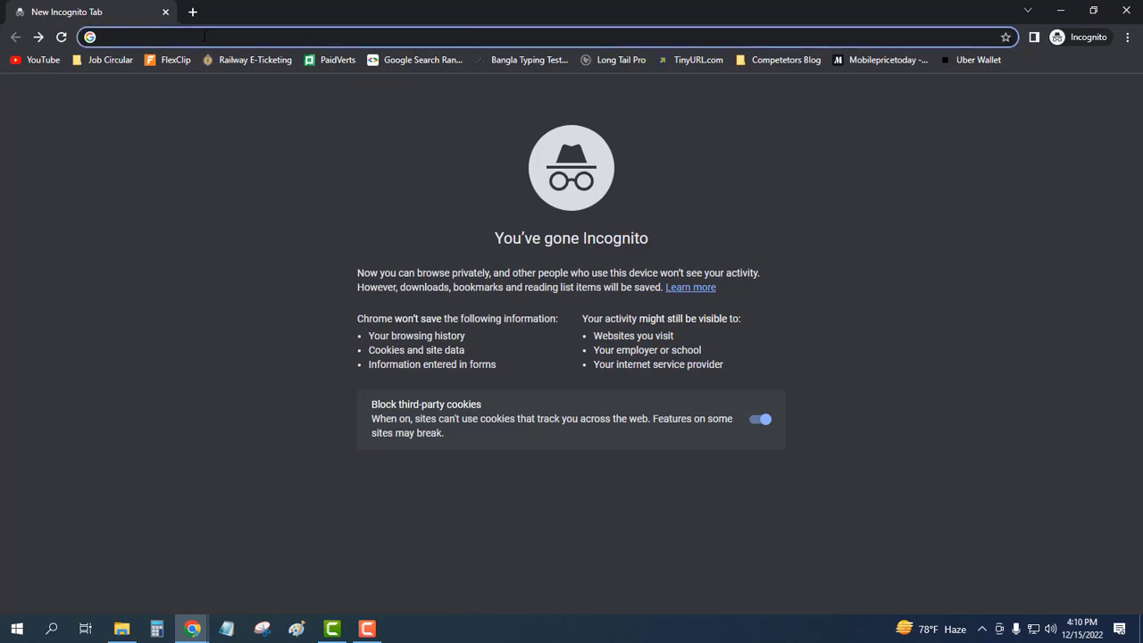
pyautogui.write('new')
pyautogui.press('Return')
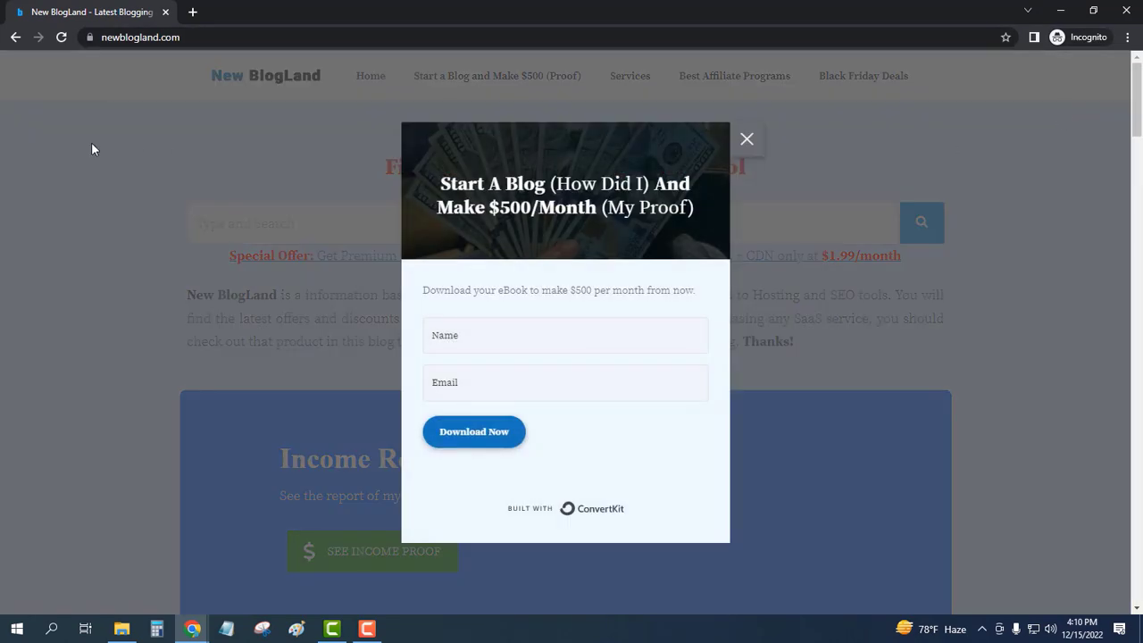
# Dismiss the eBook download popup and look over the New BlogLand homepage
pyautogui.click(748, 138)
pyautogui.scroll(-5, 154, 134)
pyautogui.scroll(5, 153, 134)
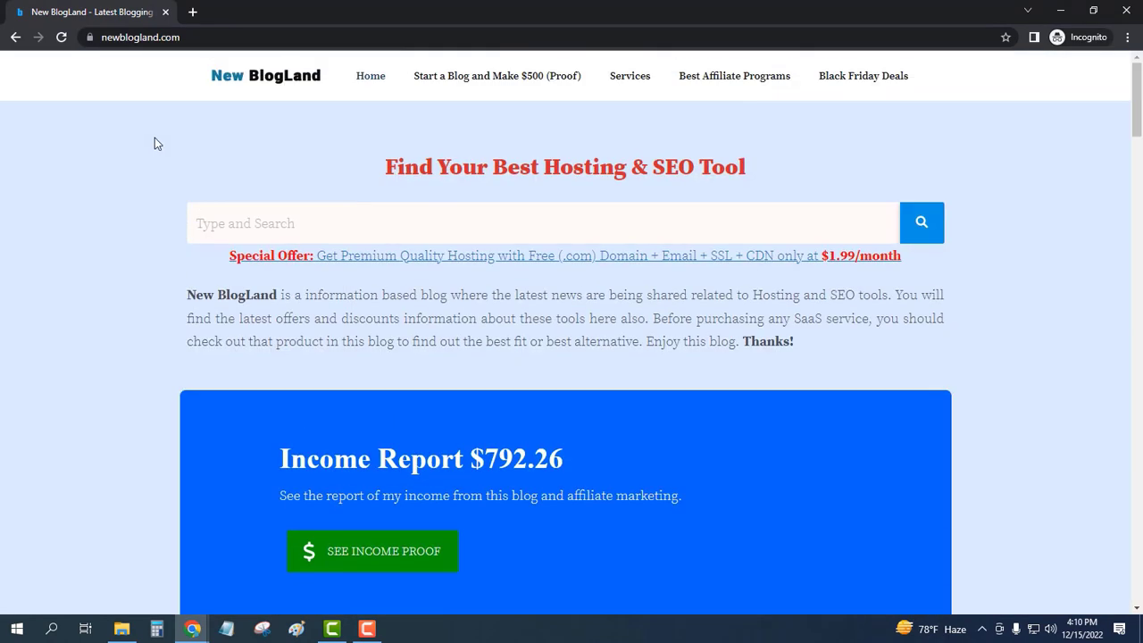
# Find hostingchecker.com through a Google search for "hosting checker" in a new tab, completing the palm tree image verification
pyautogui.click(190, 13)
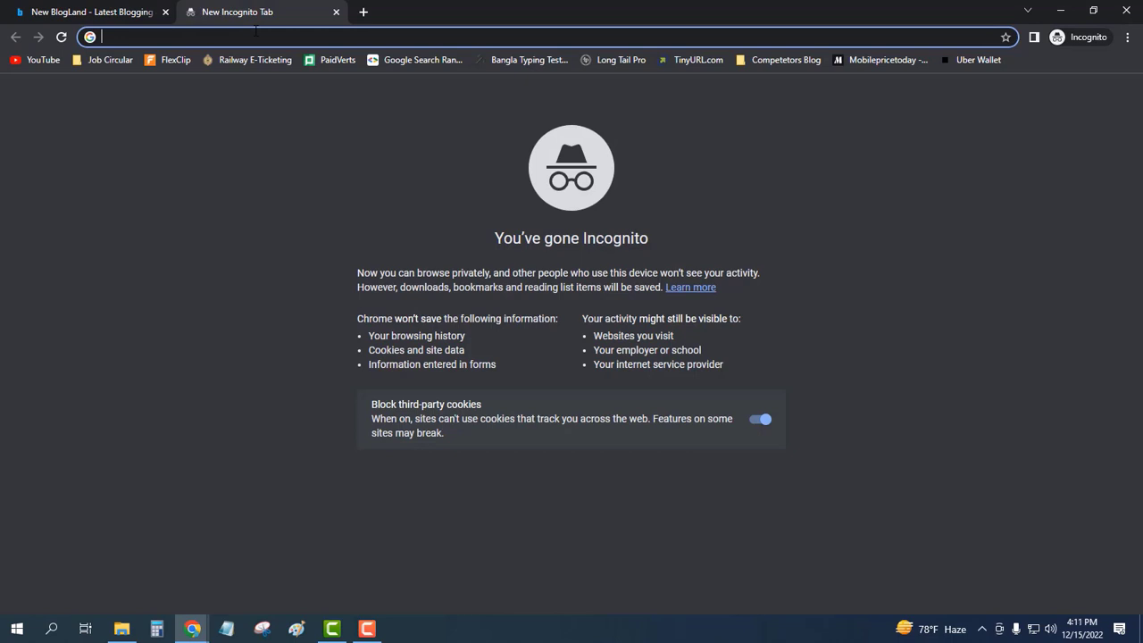
pyautogui.write('hostinger.com')
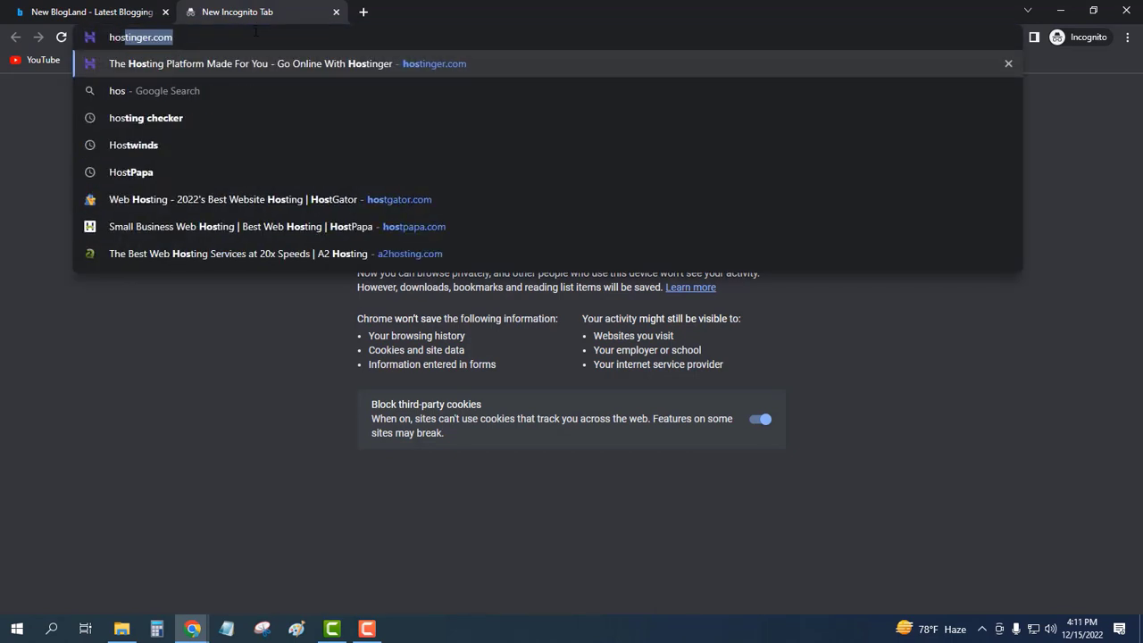
pyautogui.click(194, 124)
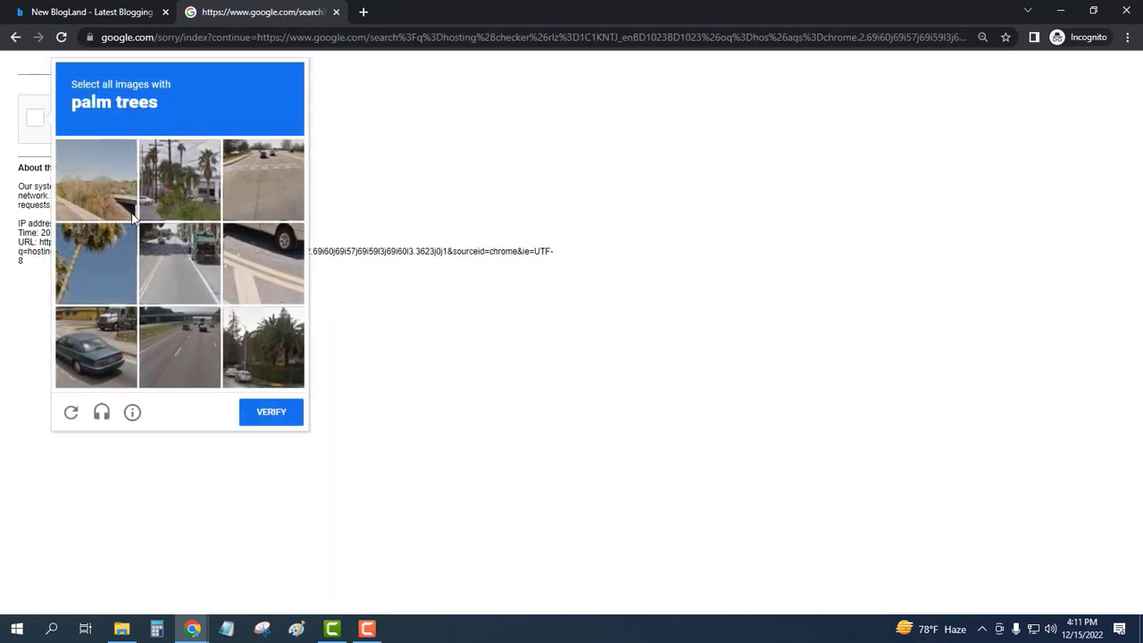
pyautogui.click(178, 179)
pyautogui.click(109, 261)
pyautogui.click(298, 324)
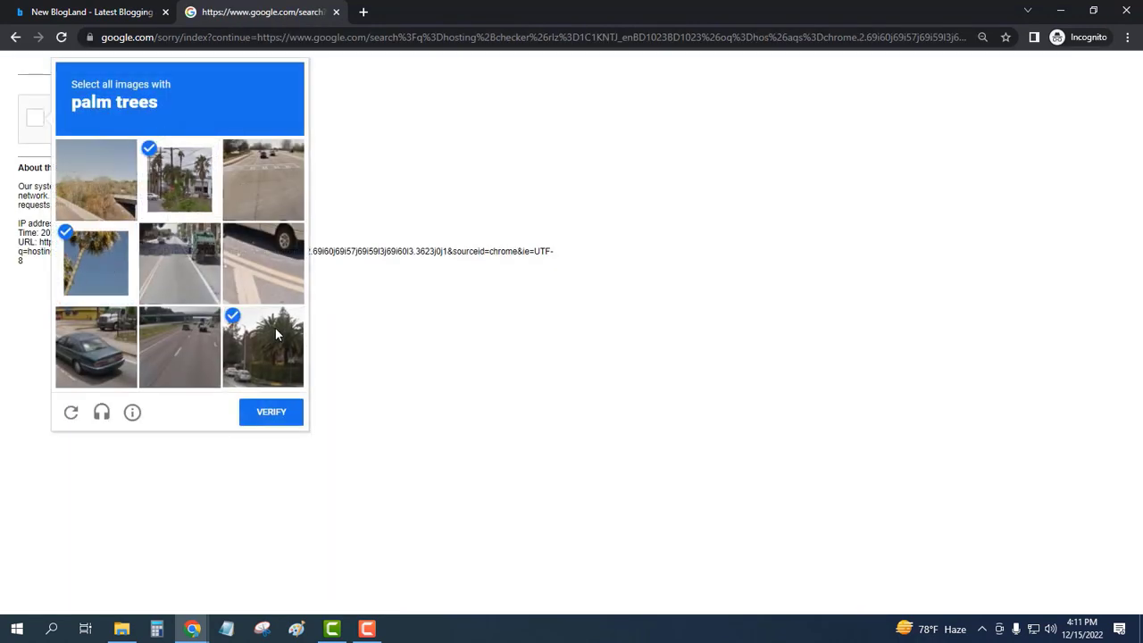
pyautogui.click(272, 418)
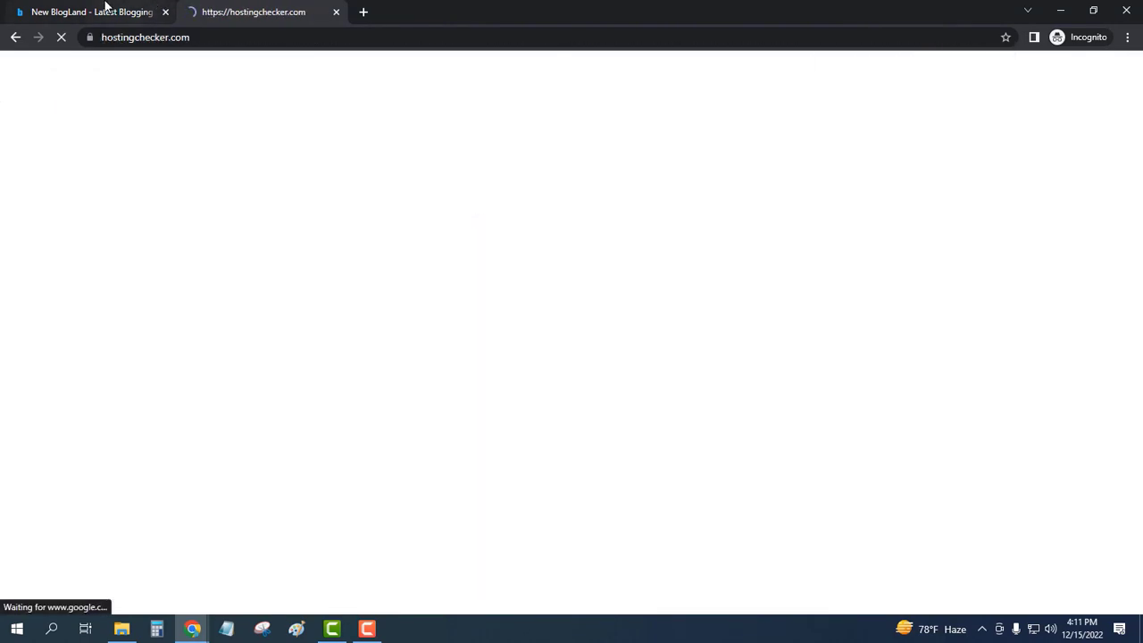
pyautogui.click(98, 12)
pyautogui.click(134, 37)
pyautogui.rightClick(163, 37)
pyautogui.click(199, 116)
pyautogui.click(254, 12)
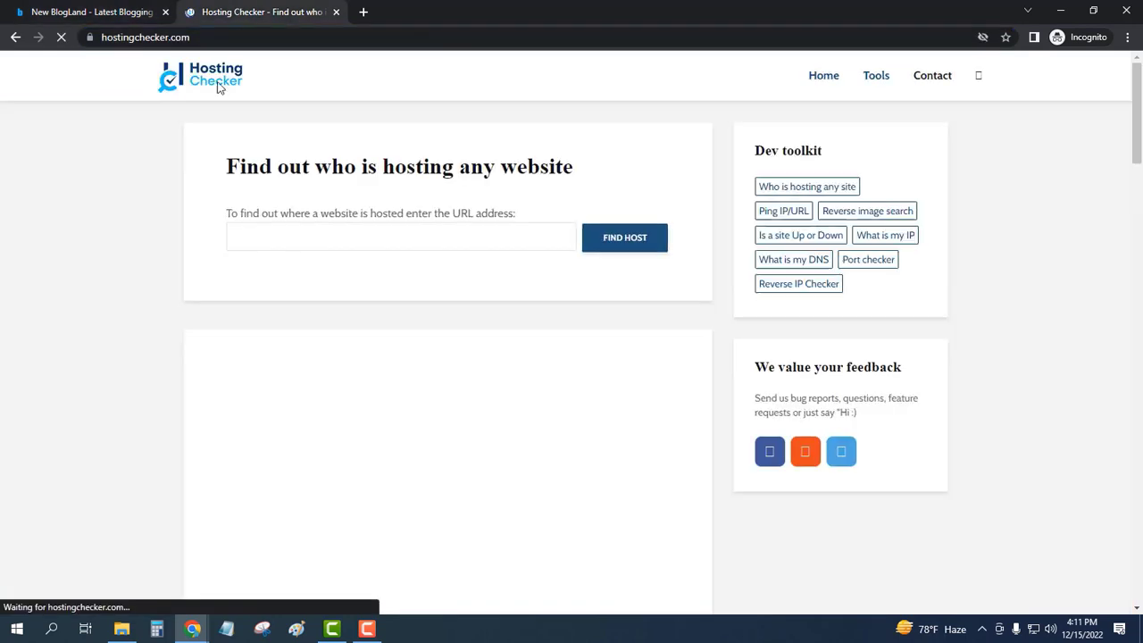
pyautogui.rightClick(259, 234)
pyautogui.click(295, 347)
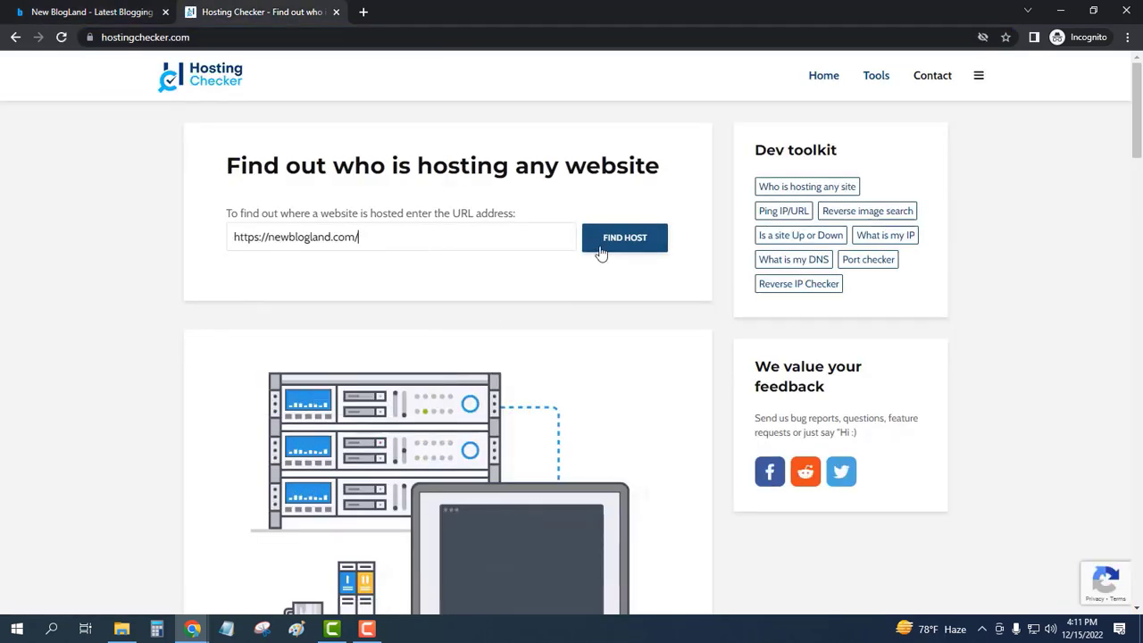
pyautogui.click(613, 238)
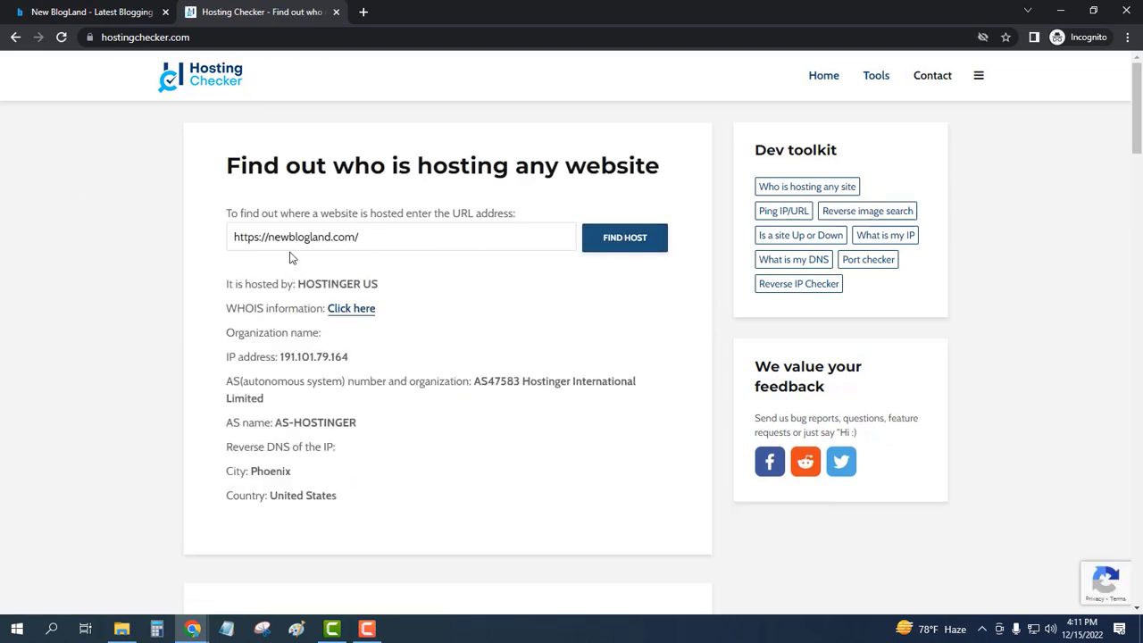
# Examine the hosting provider details reported for newblogland.com and close the Hosting Checker tab
pyautogui.moveTo(231, 283); pyautogui.dragTo(403, 274)
pyautogui.click(371, 287)
pyautogui.scroll(-3, 124, 244)
pyautogui.scroll(3, 121, 240)
pyautogui.click(336, 12)
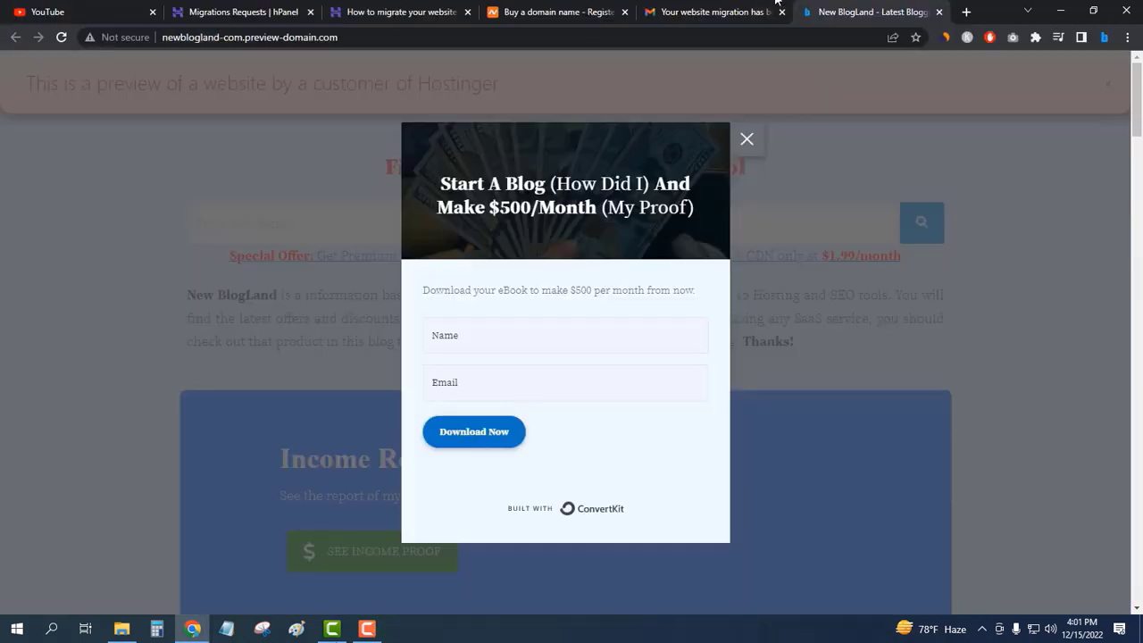
# Go to the Hostinger homepage from the website migration help article and open its Web Hosting page
pyautogui.click(703, 11)
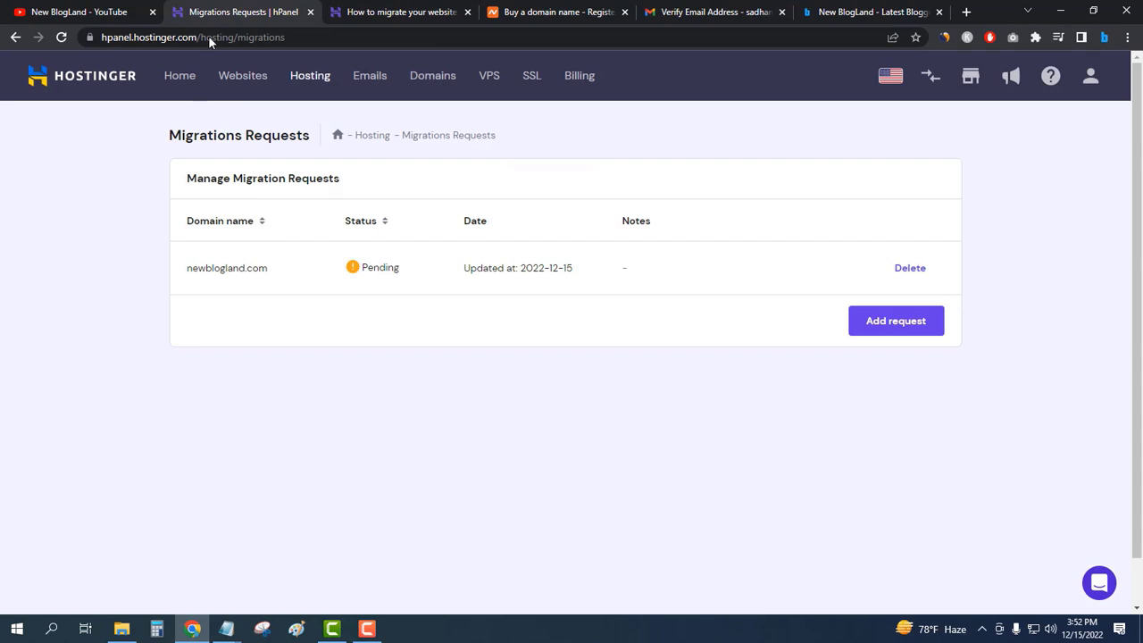
pyautogui.click(376, 12)
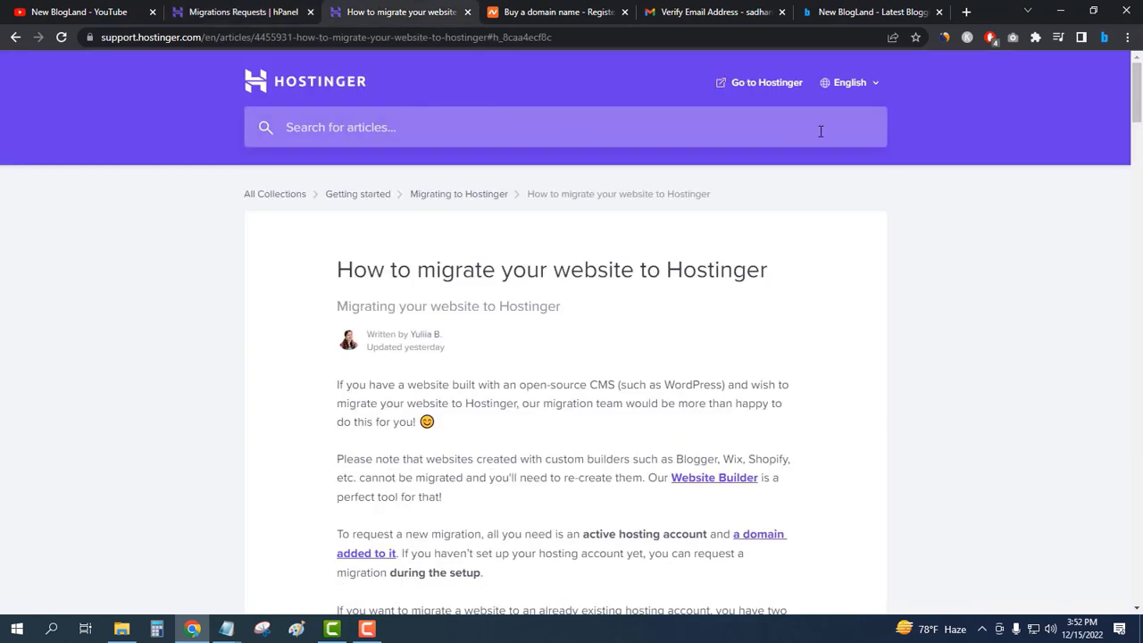
pyautogui.click(757, 84)
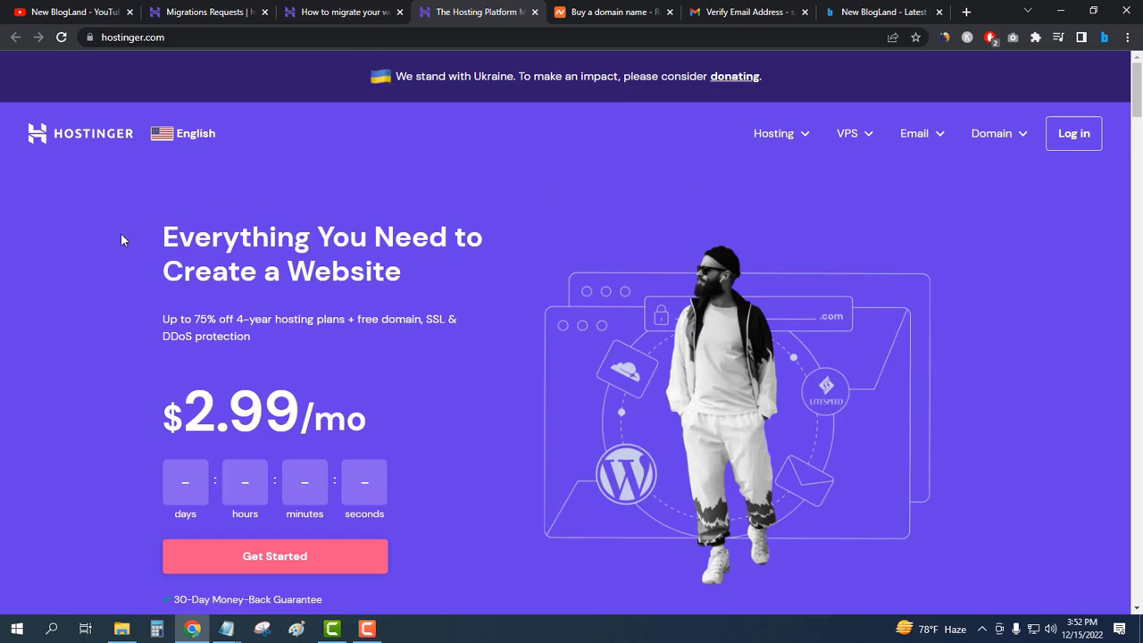
pyautogui.moveTo(802, 142)
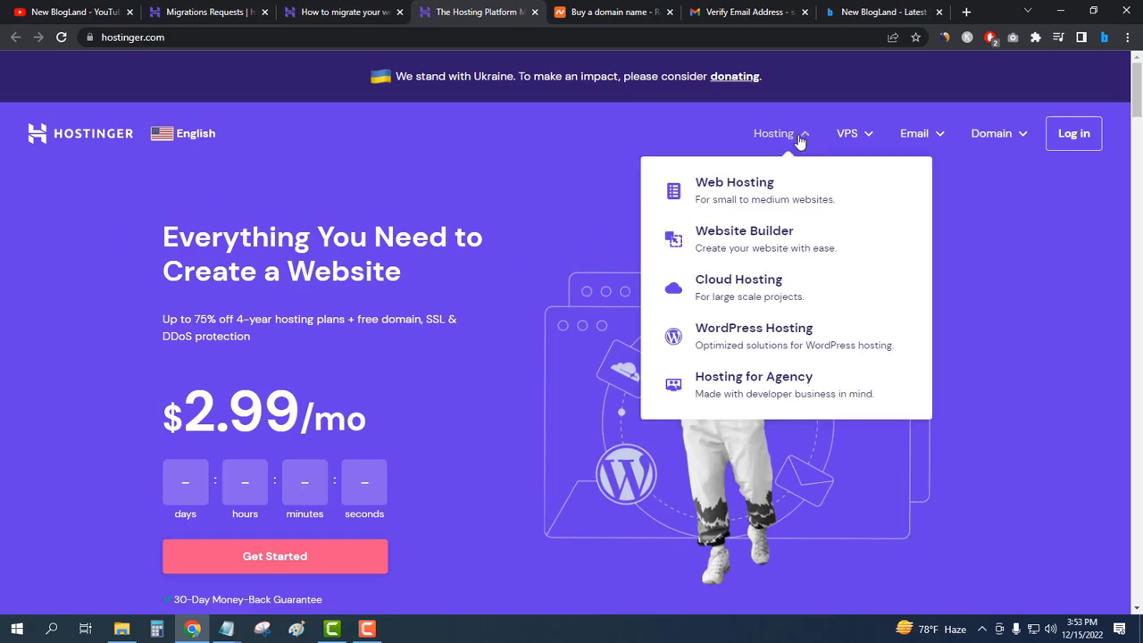
pyautogui.click(695, 184)
# Compare the prices and top features of the Single, Premium and Business web hosting plans
pyautogui.scroll(-9, 518, 159)
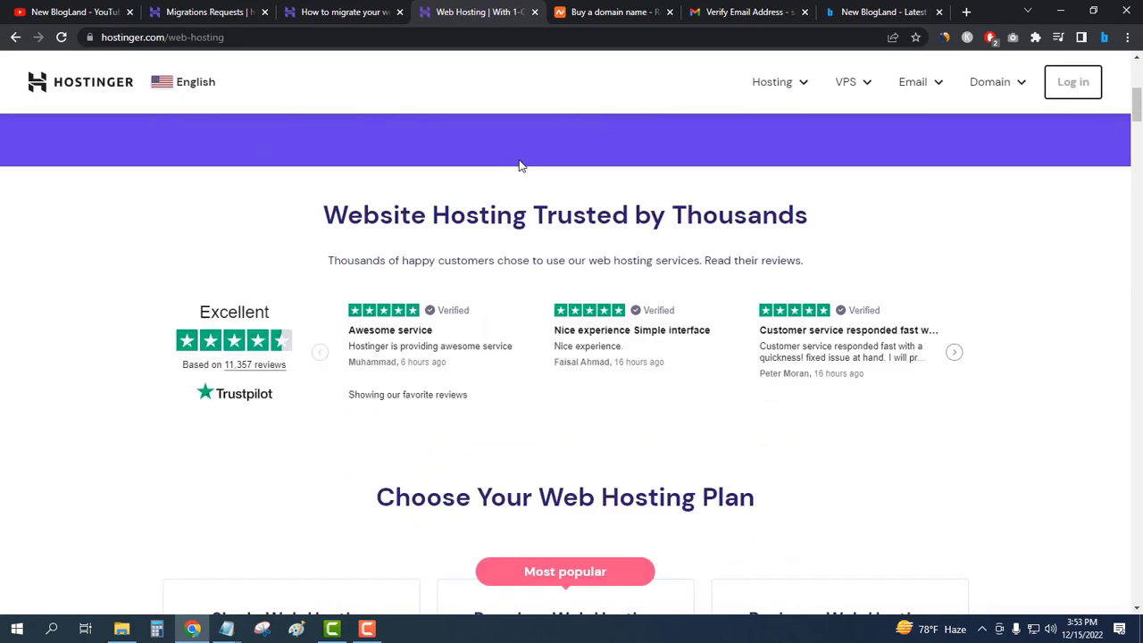
pyautogui.scroll(-1, 519, 164)
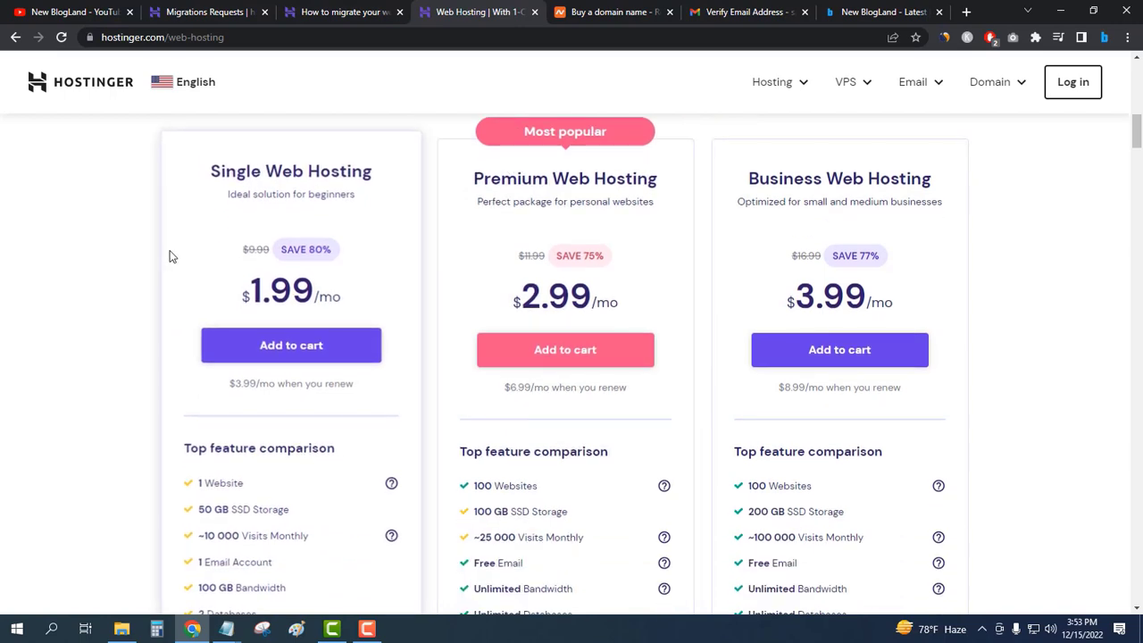
pyautogui.scroll(-2, 84, 224)
pyautogui.scroll(2, 95, 224)
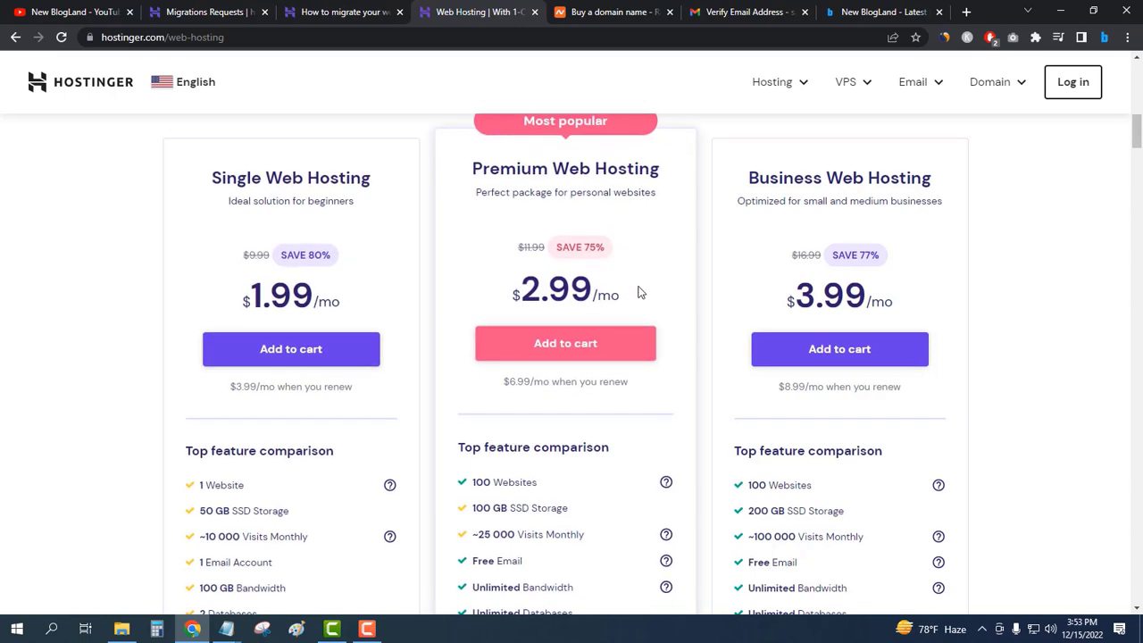
pyautogui.scroll(-2, 639, 292)
pyautogui.scroll(2, 639, 292)
pyautogui.scroll(1, 585, 293)
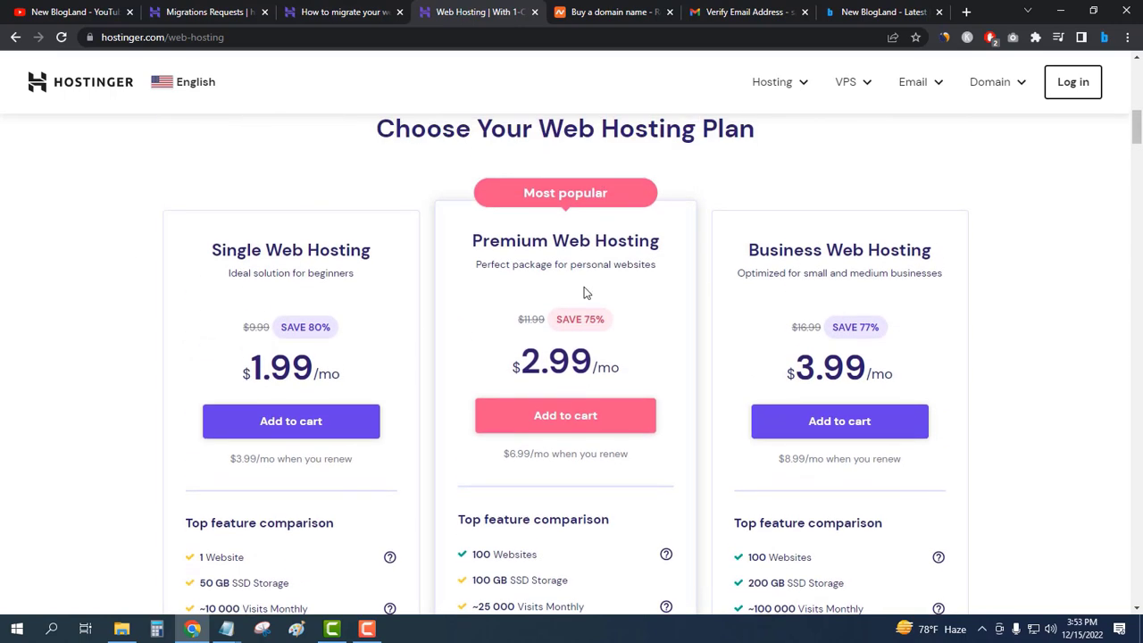